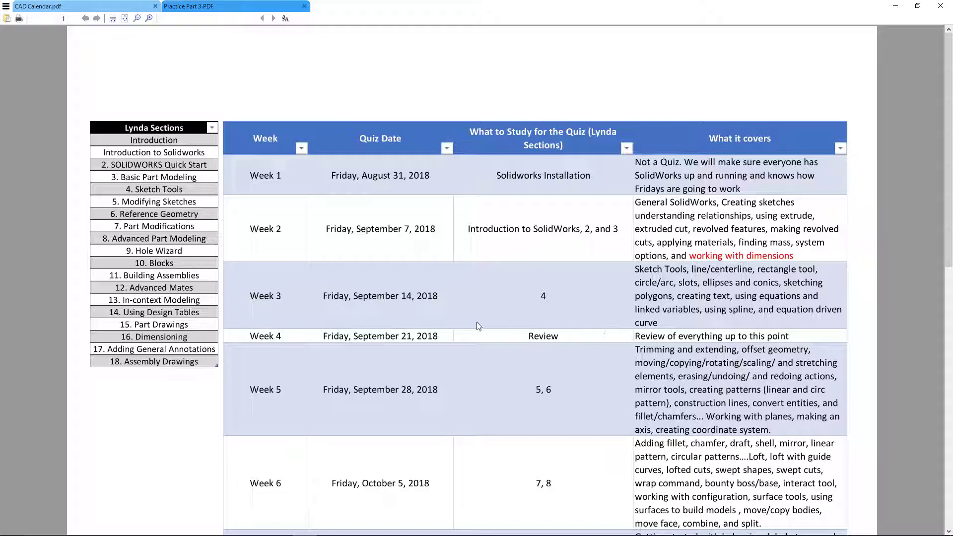
Open the Practice Part 3 drawing and examine it alongside the finished model, including the units in the title block.
{"action": "left_click", "coordinate": [242, 6]}
{"action": "key", "text": "alt+Tab"}
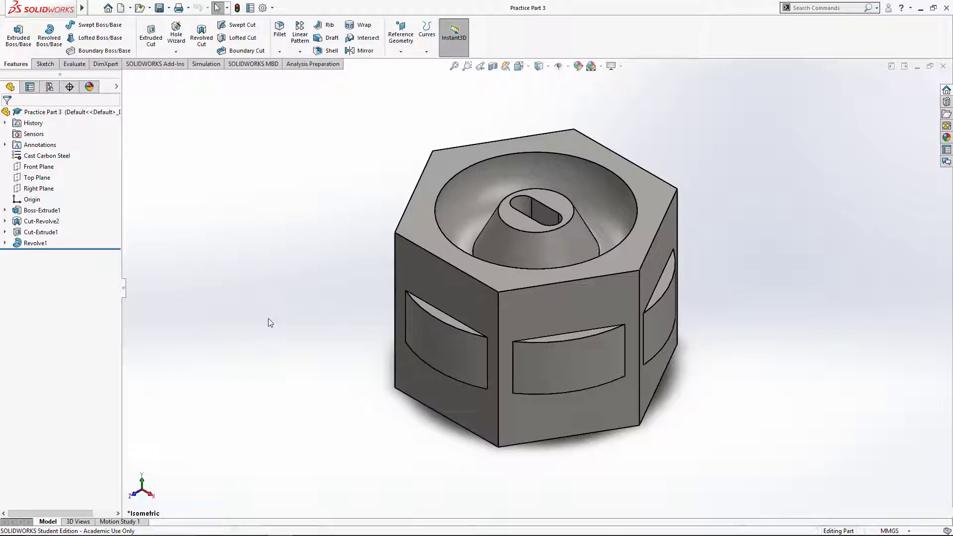
{"action": "key", "text": "alt+Tab"}
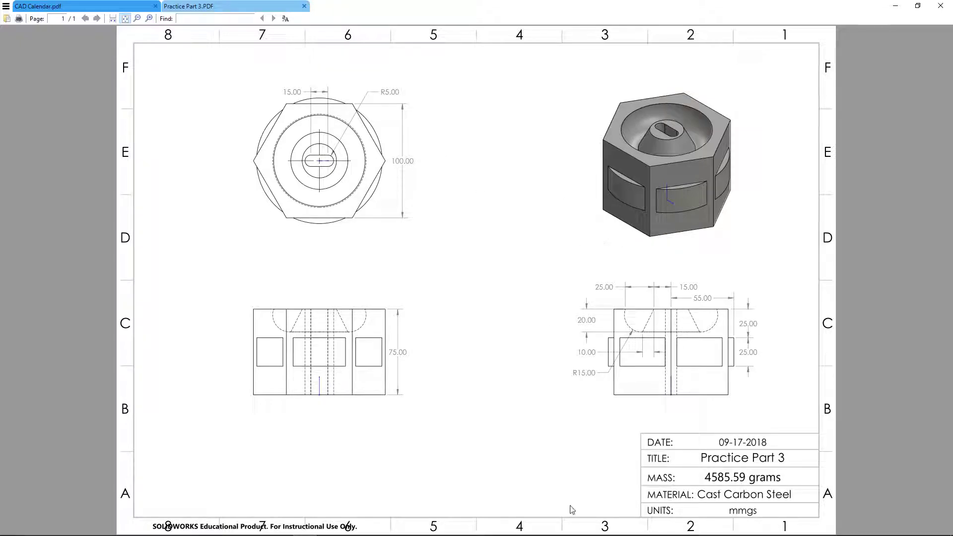
{"action": "double_click", "coordinate": [750, 510]}
{"action": "left_click", "coordinate": [647, 382]}
Switch to SOLIDWORKS and create a new part document.
{"action": "key", "text": "alt+Tab"}
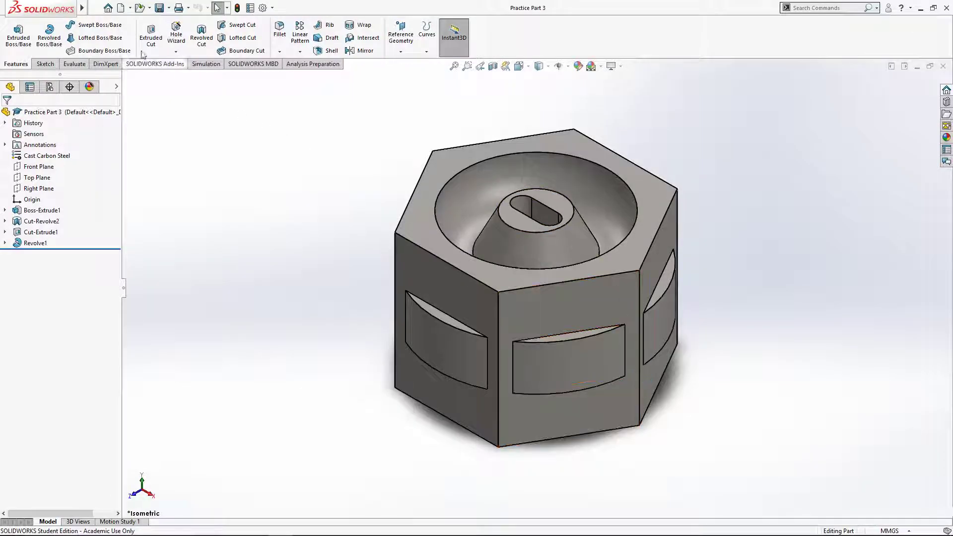
{"action": "mouse_move", "coordinate": [59, 8]}
{"action": "left_click", "coordinate": [95, 8]}
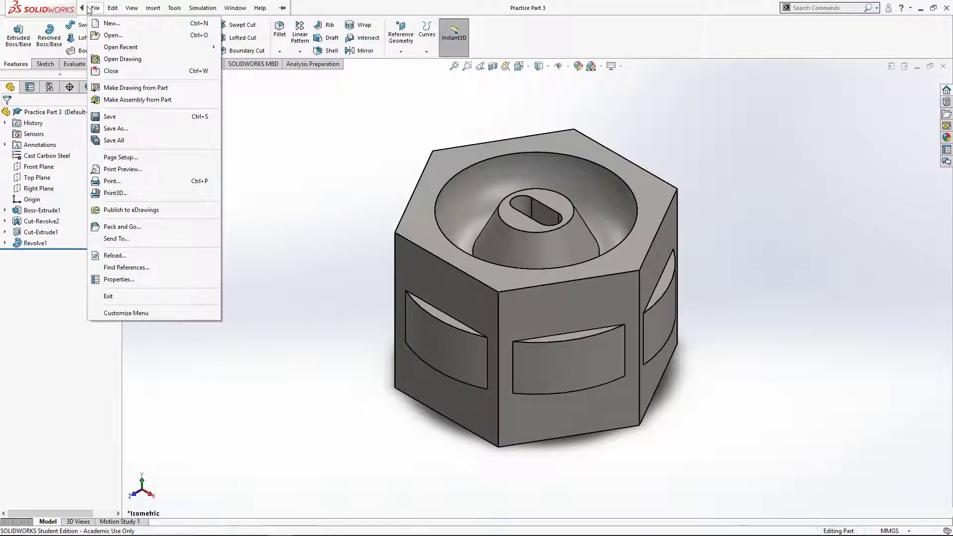
{"action": "left_click", "coordinate": [110, 24]}
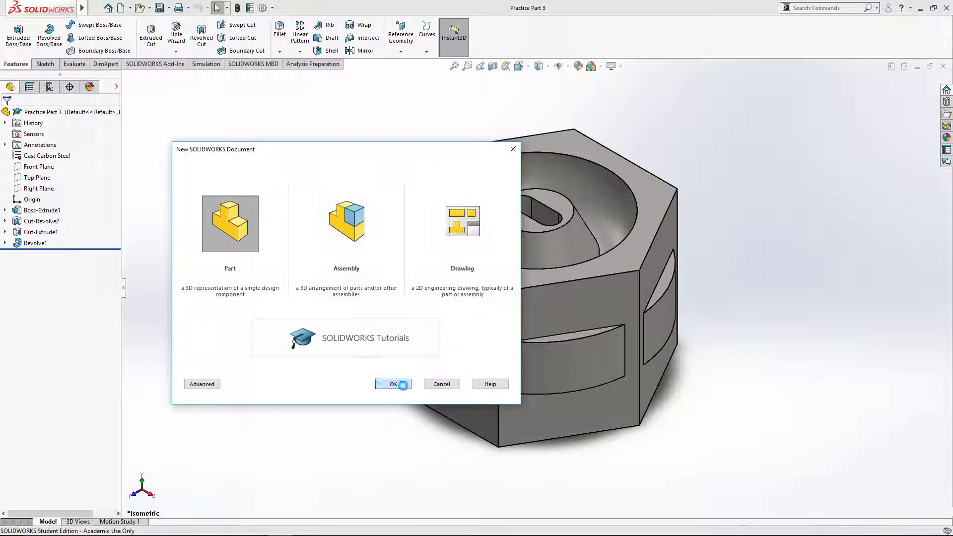
{"action": "left_click", "coordinate": [393, 384]}
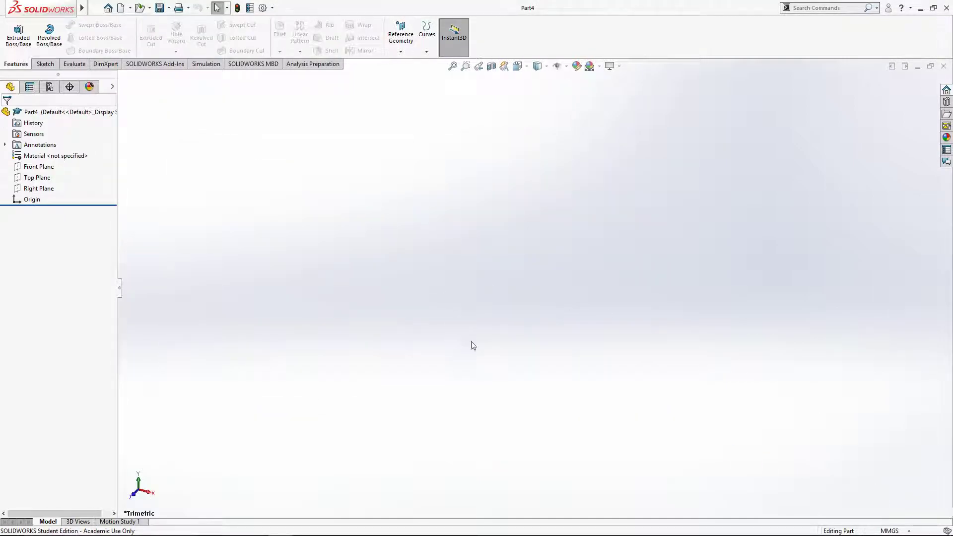
On the Top Plane, sketch a six-sided polygon centred on the origin with an inscribed circle about 164 mm in diameter.
{"action": "key", "text": "alt+Tab"}
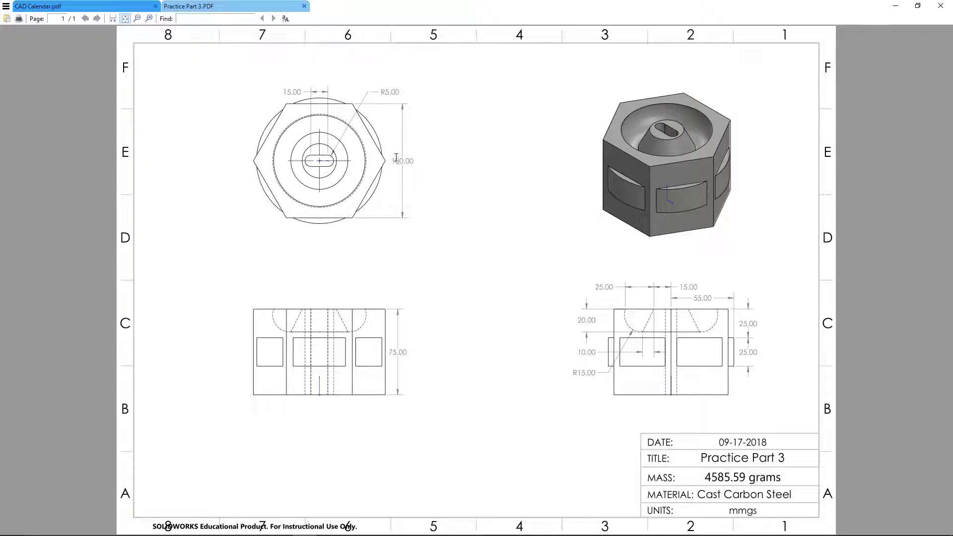
{"action": "key", "text": "alt+Tab"}
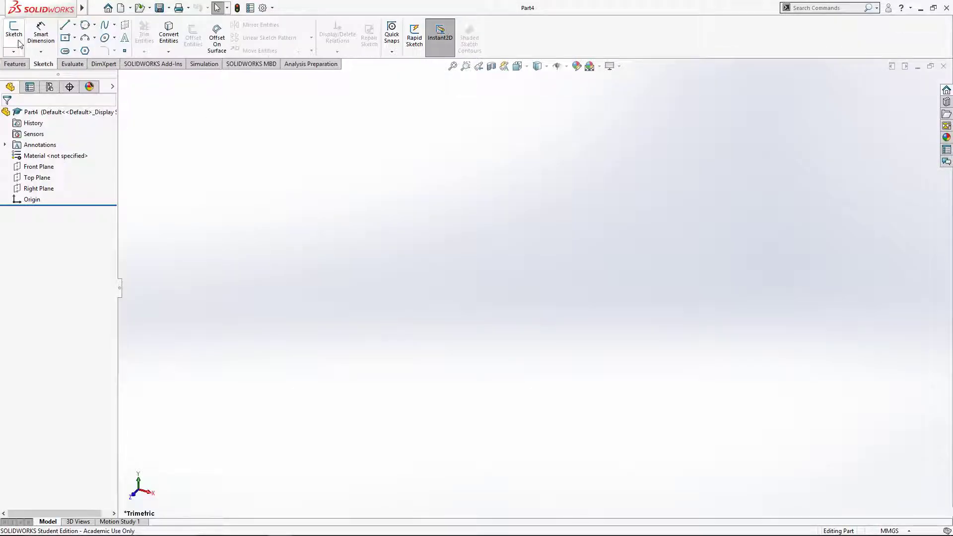
{"action": "left_click", "coordinate": [19, 44]}
{"action": "left_click", "coordinate": [349, 263]}
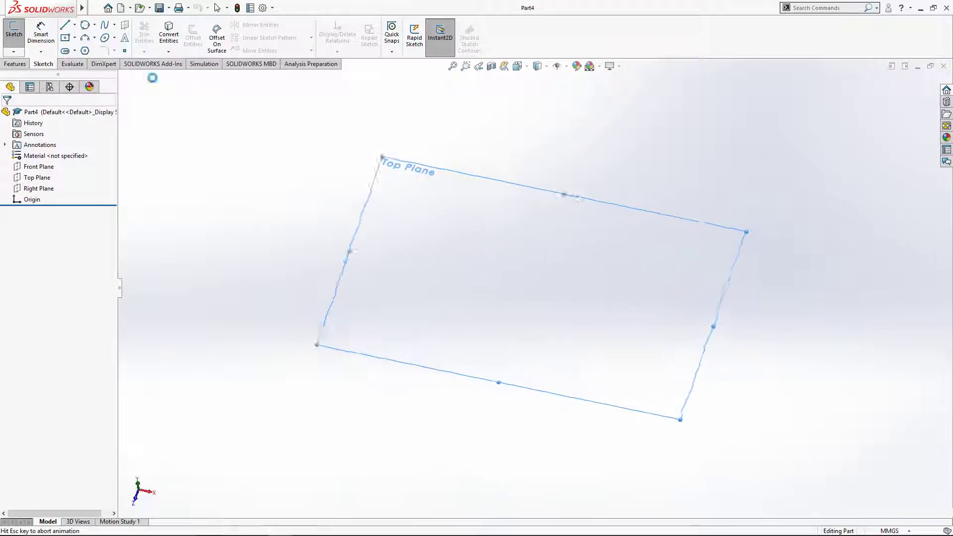
{"action": "left_click", "coordinate": [87, 51]}
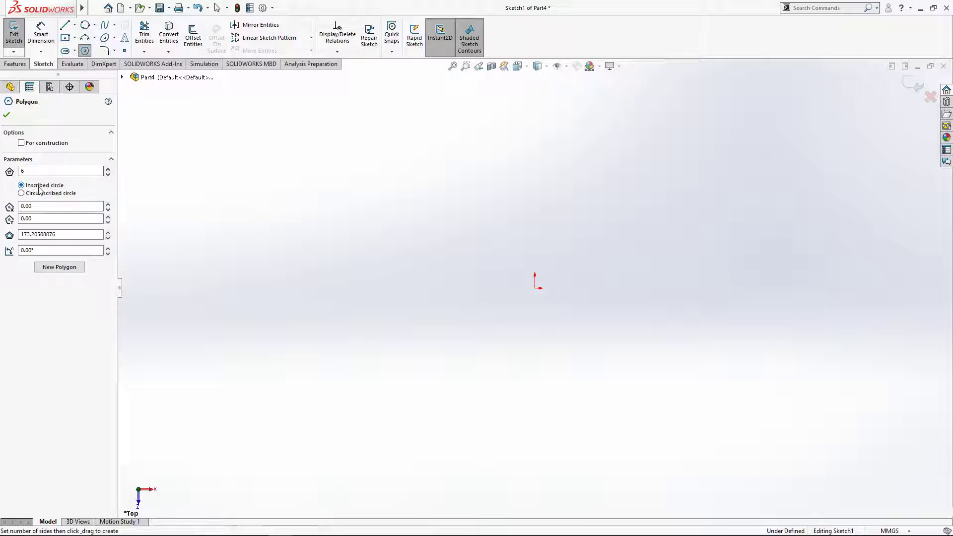
{"action": "left_click", "coordinate": [535, 288]}
{"action": "left_click", "coordinate": [724, 295]}
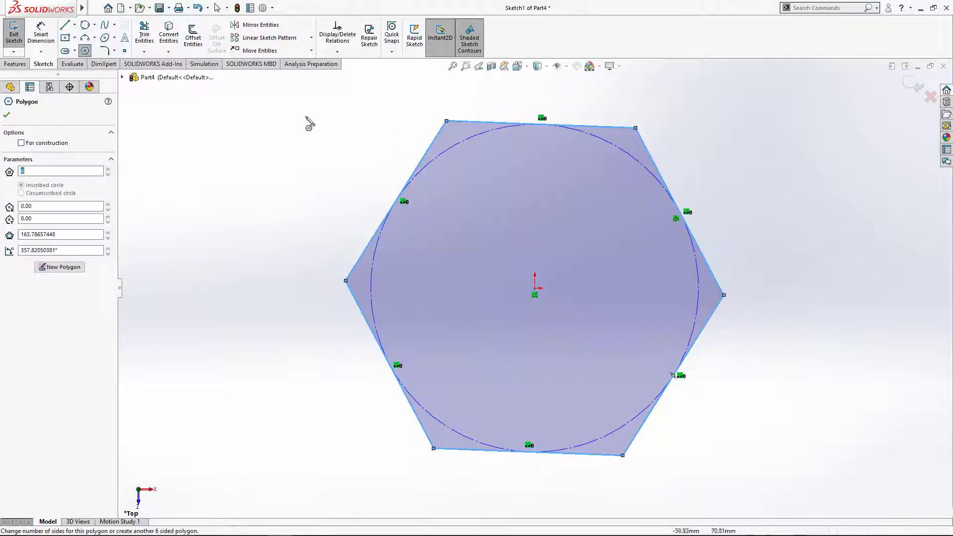
{"action": "key", "text": "Escape"}
Add a horizontal relation to the hexagon's upper edge.
{"action": "left_click", "coordinate": [496, 124]}
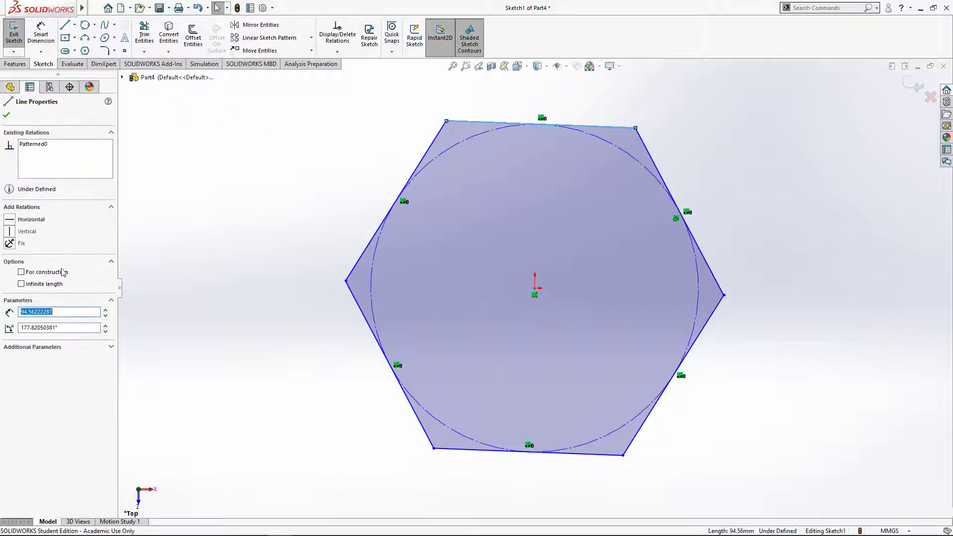
{"action": "left_click", "coordinate": [31, 219]}
{"action": "left_click", "coordinate": [175, 170]}
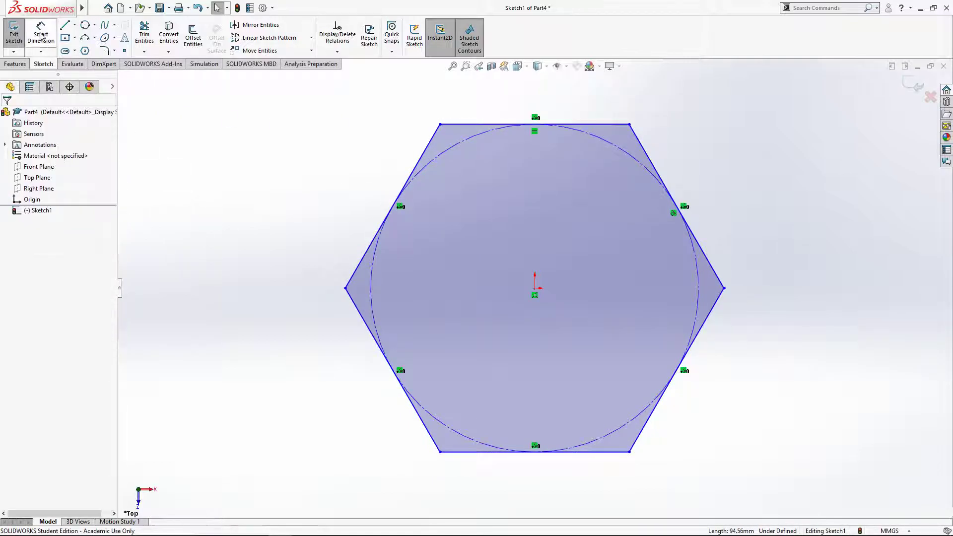
Dimension the hexagon's inscribed circle to a diameter of 100 mm.
{"action": "left_click", "coordinate": [607, 135]}
{"action": "left_click", "coordinate": [846, 231]}
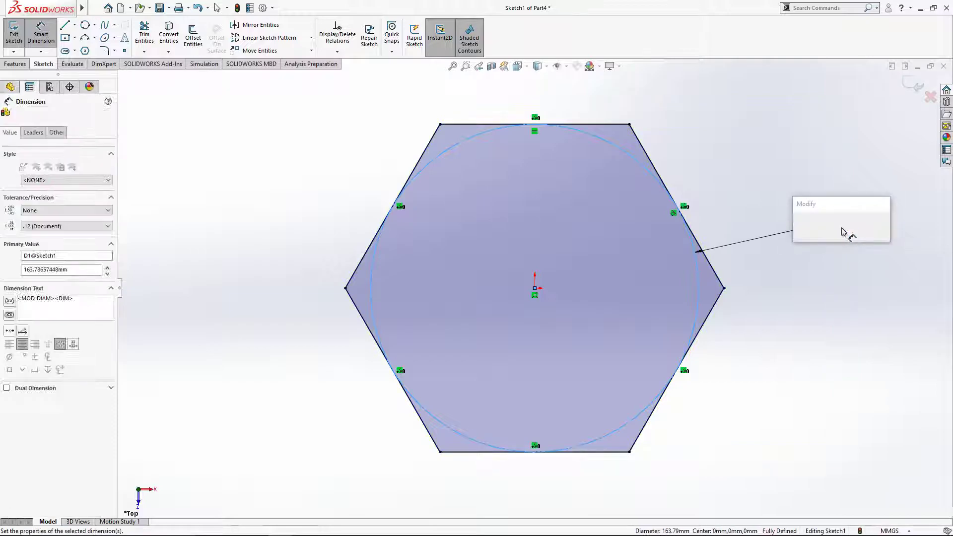
{"action": "type", "text": "100"}
{"action": "key", "text": "Return"}
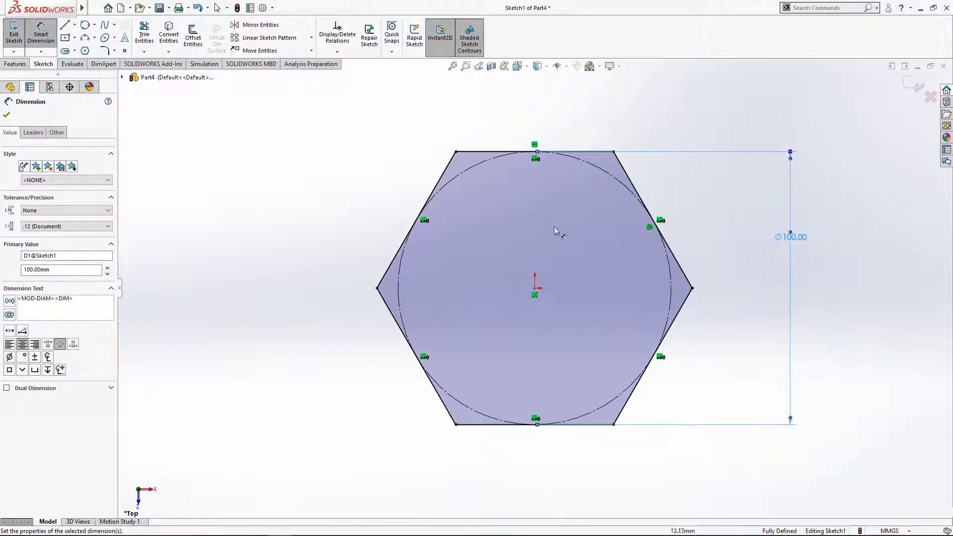
Extrude the hexagon profile as a blind boss 75 mm deep.
{"action": "left_click", "coordinate": [15, 63]}
{"action": "left_click", "coordinate": [19, 36]}
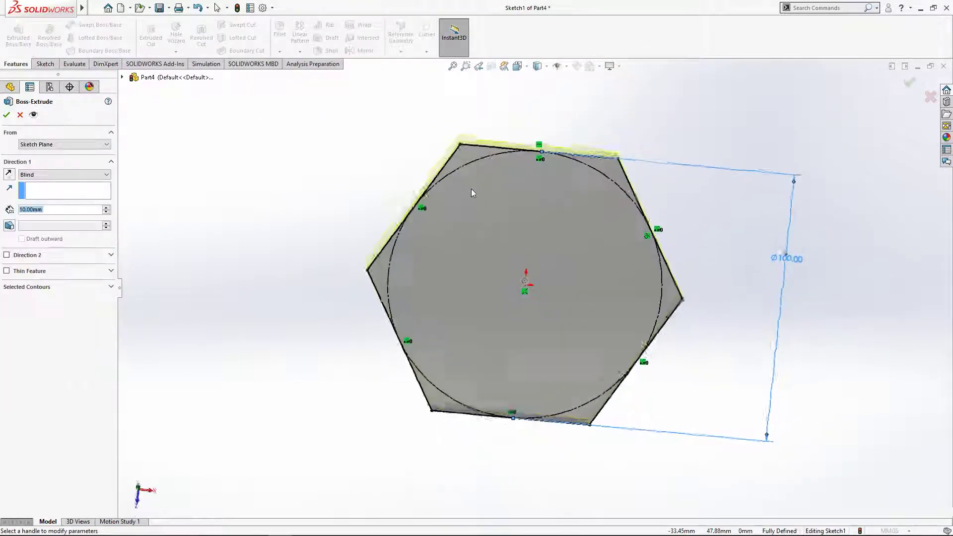
{"action": "type", "text": "75"}
{"action": "key", "text": "Return"}
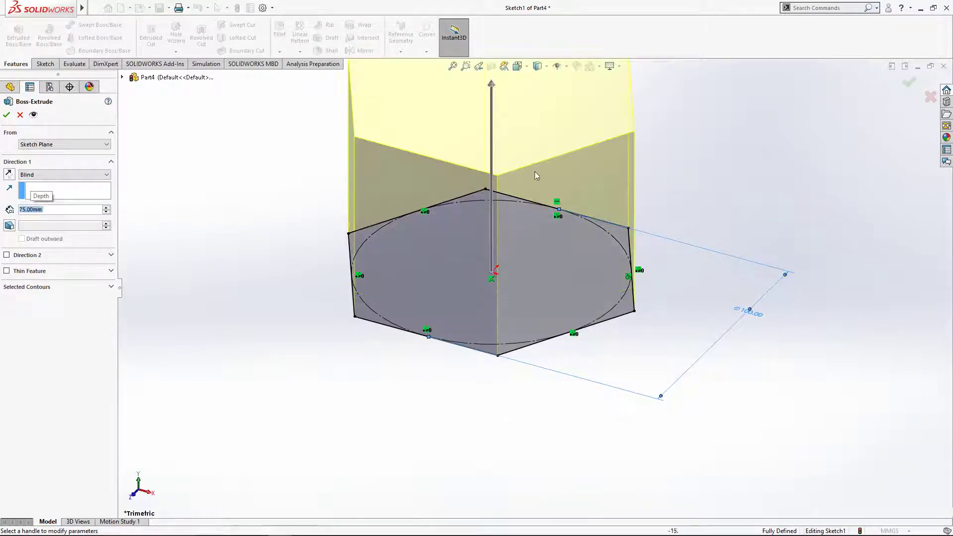
{"action": "left_click", "coordinate": [7, 115]}
Switch to the Practice Part 3 PDF and examine the overall dimensions and the groove profile in the side view.
{"action": "key", "text": "alt+Tab"}
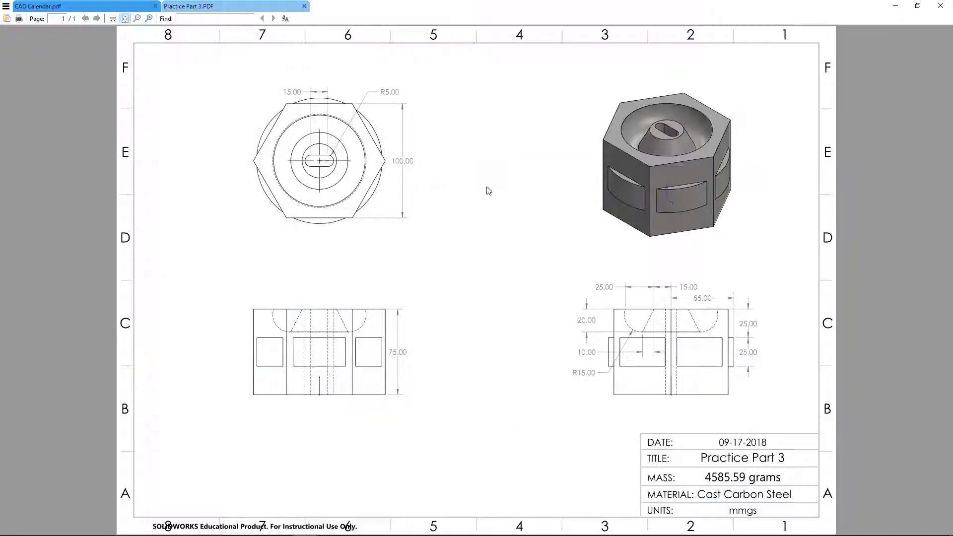
{"action": "left_click_drag", "start_coordinate": [404, 162], "coordinate": [416, 162]}
{"action": "left_click", "coordinate": [407, 173]}
{"action": "left_click_drag", "start_coordinate": [389, 354], "coordinate": [420, 356]}
{"action": "scroll", "coordinate": [667, 319], "scroll_direction": "up", "scroll_amount": 5, "text": "ctrl"}
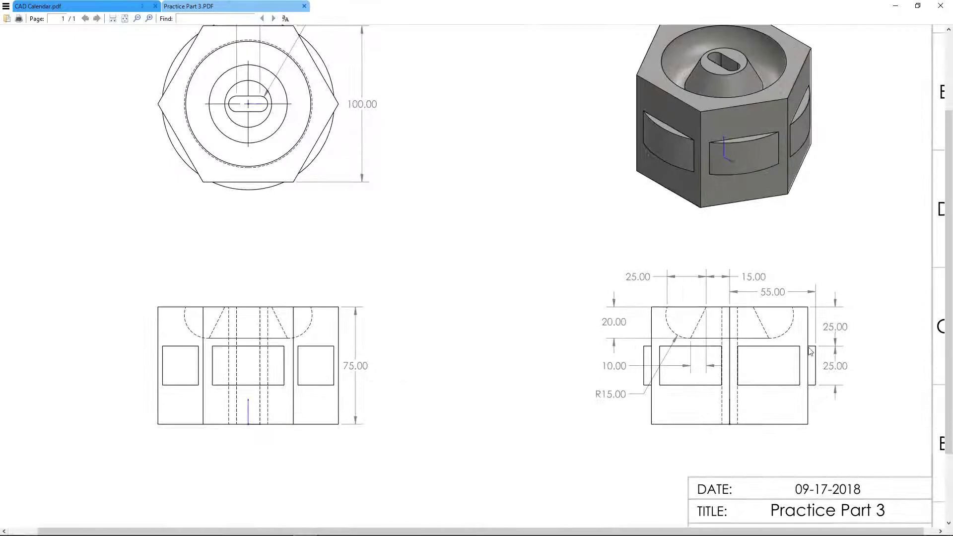
{"action": "middle_click", "coordinate": [742, 410]}
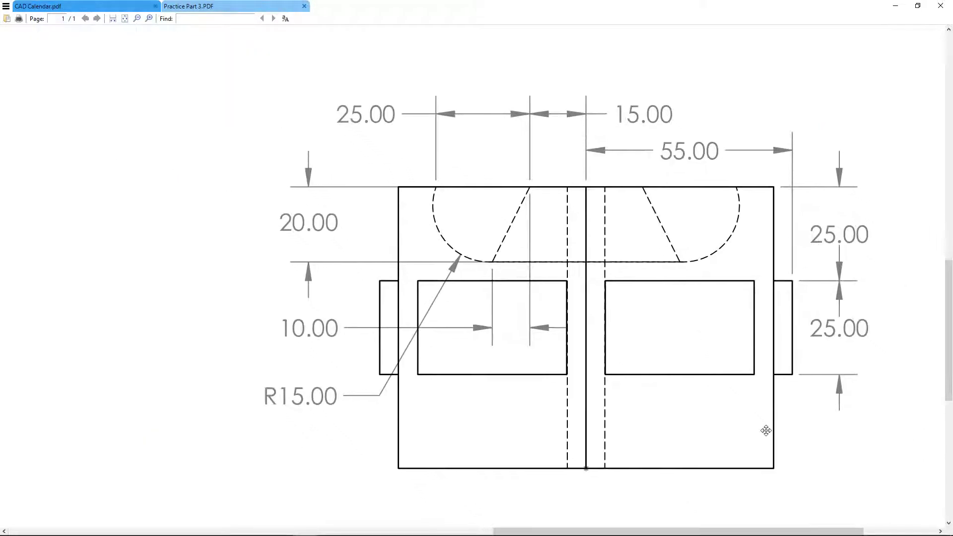
{"action": "scroll", "coordinate": [757, 367], "scroll_direction": "down", "scroll_amount": 2, "text": "ctrl"}
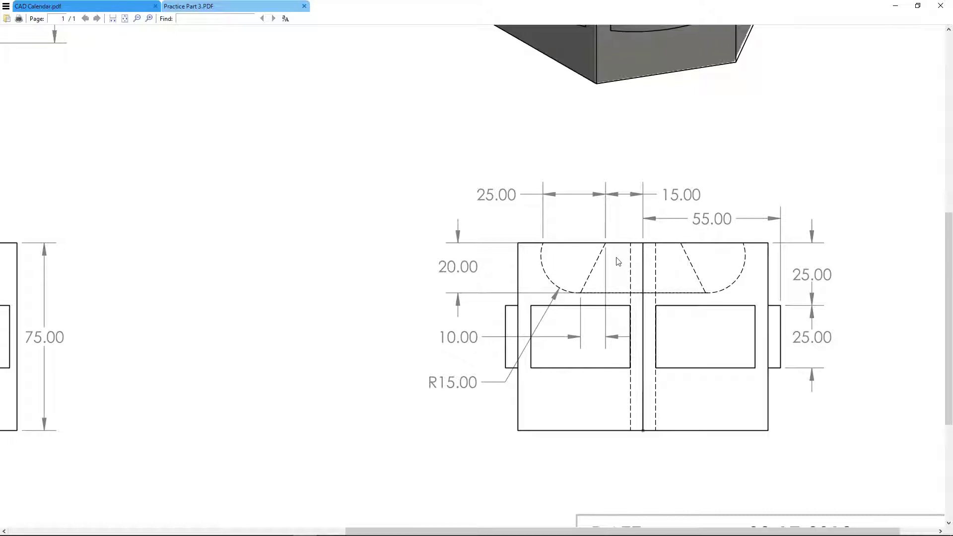
Back in SOLIDWORKS, start a sketch on the Right Plane and orient the view square to it.
{"action": "key", "text": "alt+Tab"}
{"action": "left_click", "coordinate": [34, 188]}
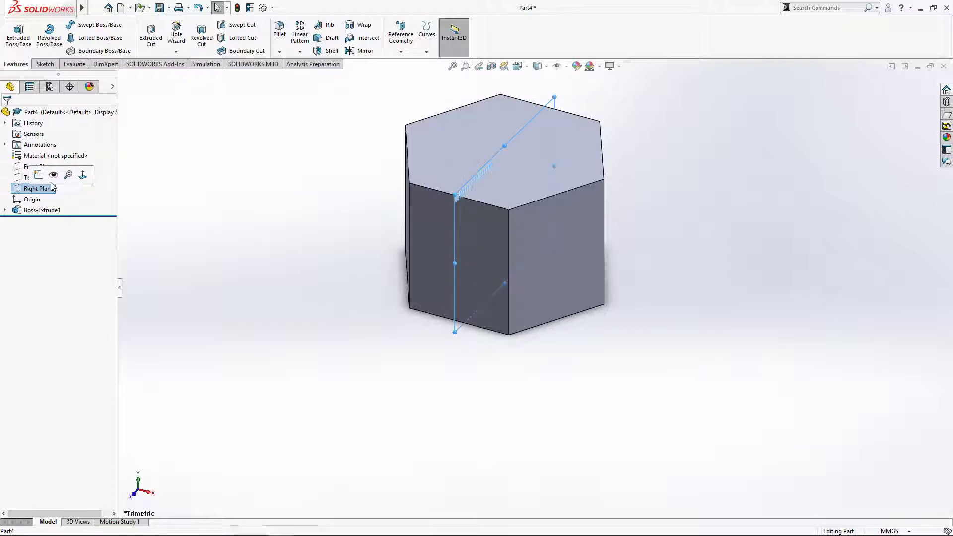
{"action": "left_click", "coordinate": [23, 168]}
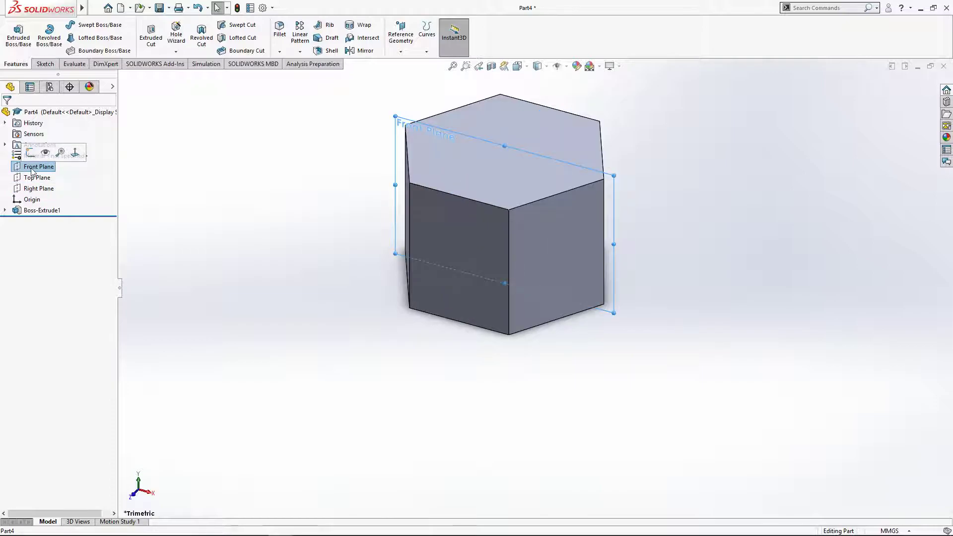
{"action": "left_click", "coordinate": [38, 188]}
{"action": "left_click", "coordinate": [39, 174]}
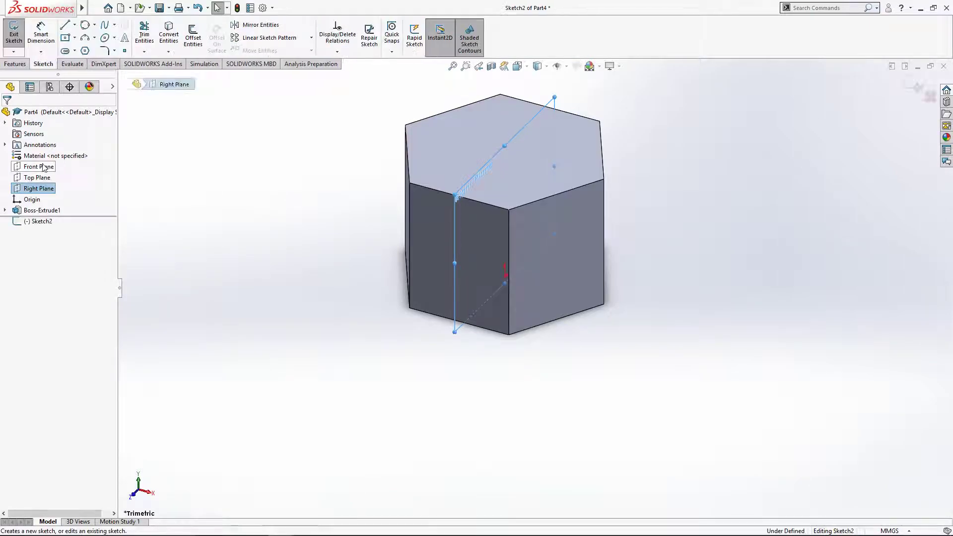
{"action": "key", "text": "space"}
{"action": "left_click", "coordinate": [654, 189]}
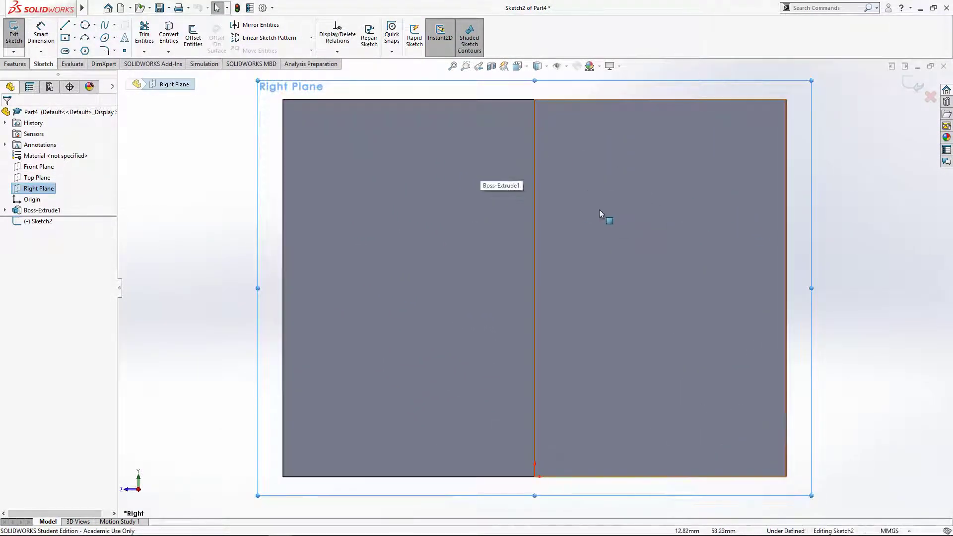
Sketch a sloping line from the block's upper edge down to the left, and a line about 18 mm long along that edge from the same point.
{"action": "key", "text": "alt+Tab"}
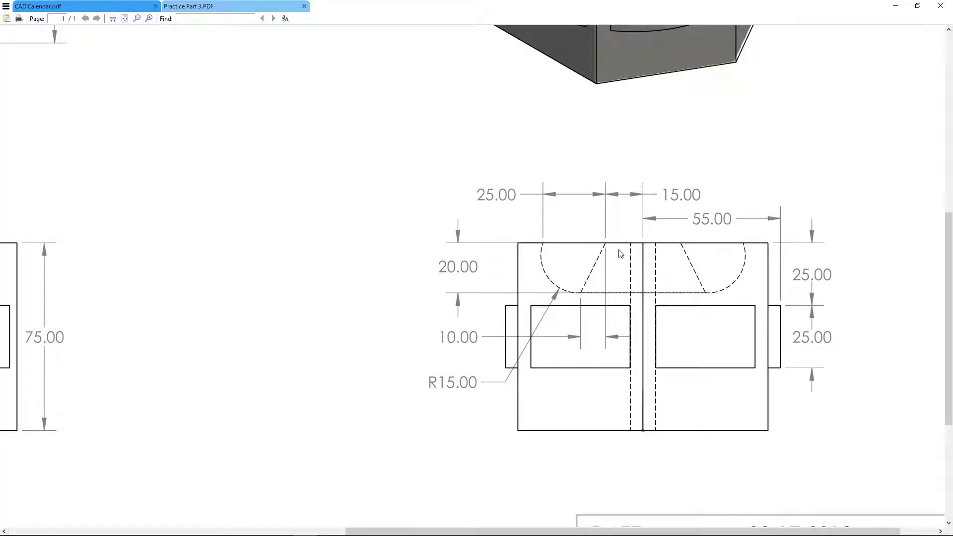
{"action": "key", "text": "alt+Tab"}
{"action": "key", "text": "l"}
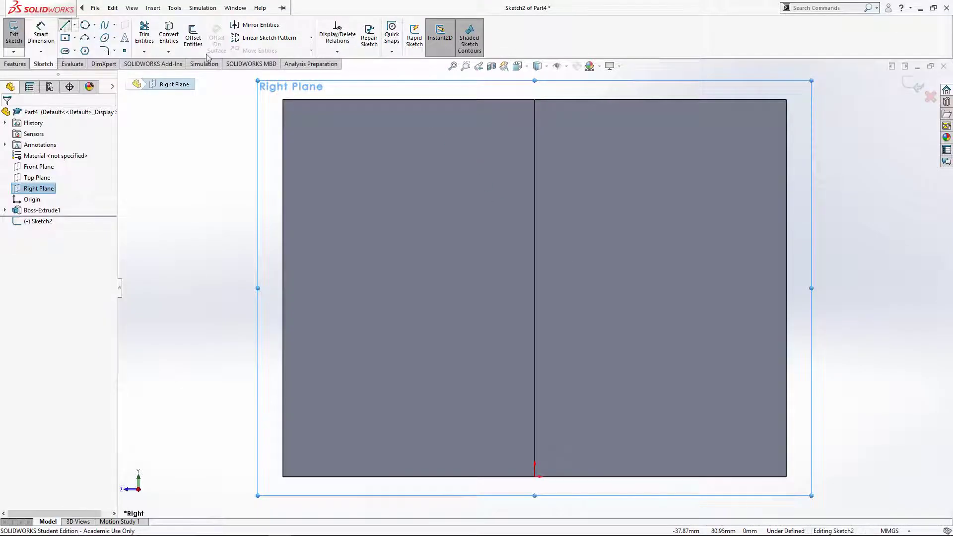
{"action": "left_click", "coordinate": [445, 100]}
{"action": "double_click", "coordinate": [382, 163]}
{"action": "left_click", "coordinate": [446, 99]}
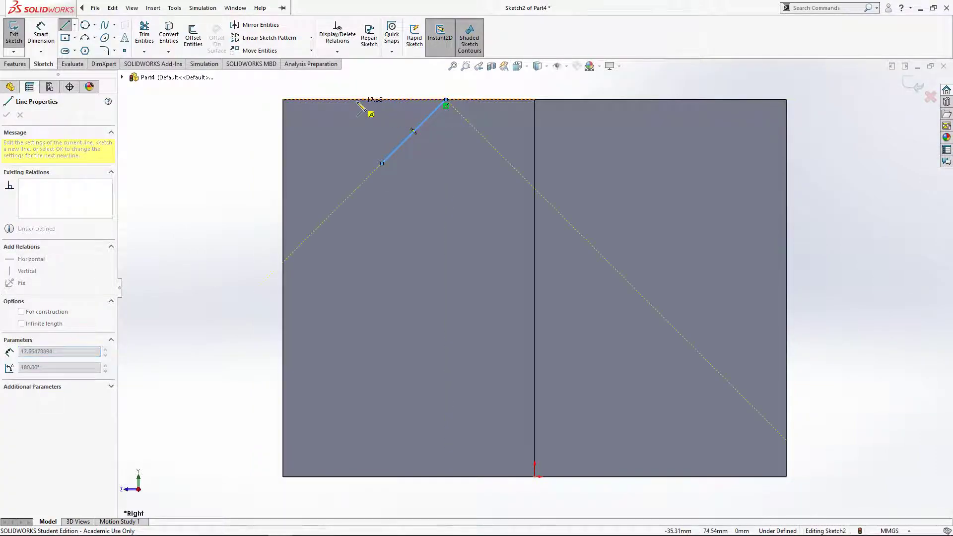
{"action": "left_click", "coordinate": [356, 99]}
{"action": "key", "text": "Escape"}
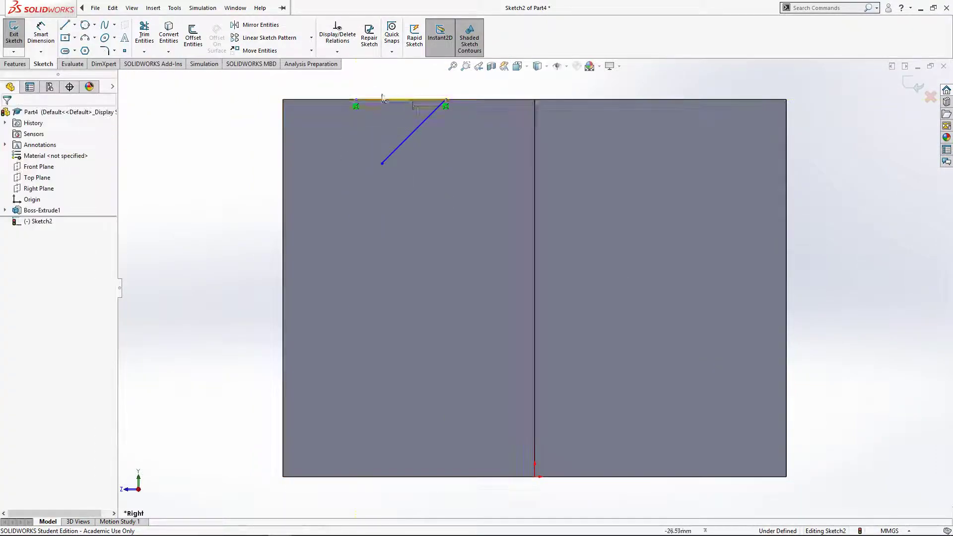
Check the drawing and dimension the lines' shared upper endpoint 15 mm from the block's vertical centre edge.
{"action": "key", "text": "alt+Tab"}
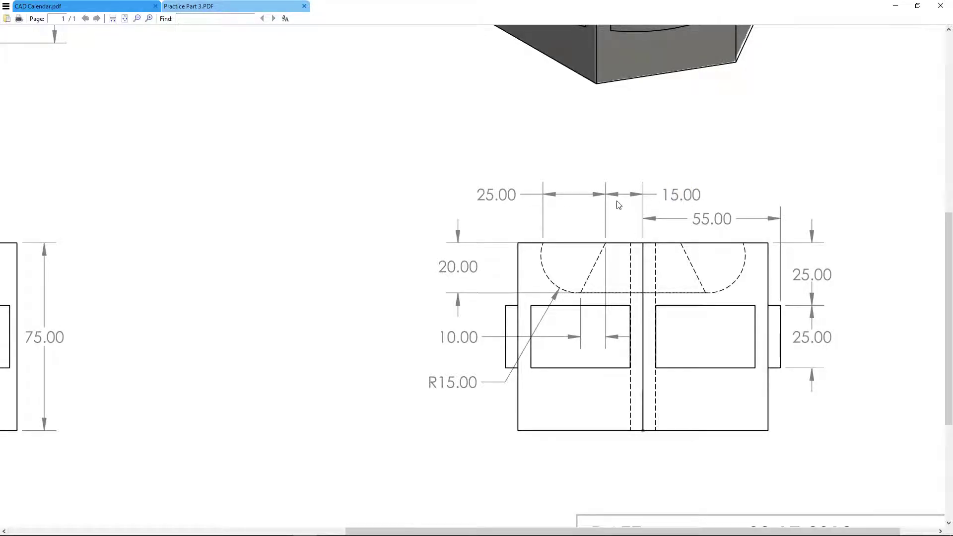
{"action": "key", "text": "alt+Tab"}
{"action": "left_click", "coordinate": [41, 34]}
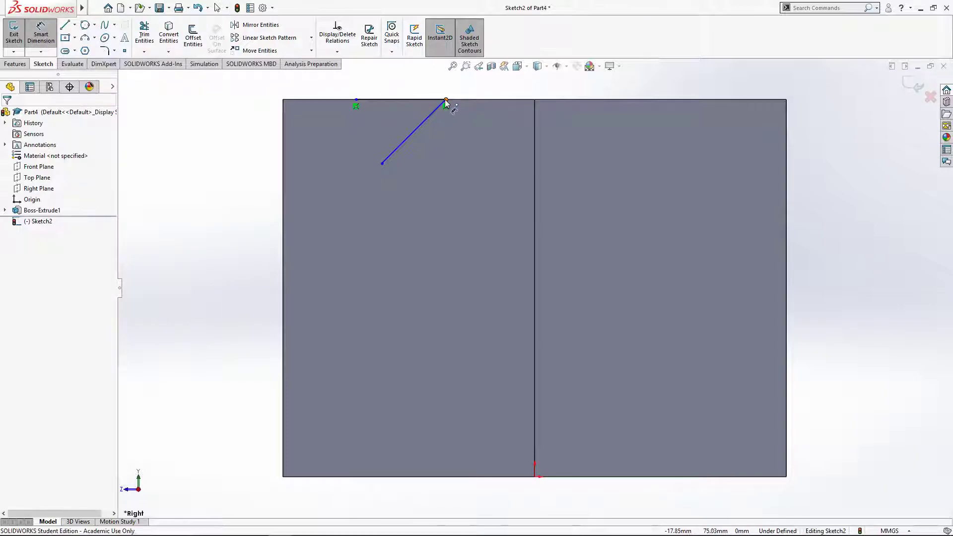
{"action": "left_click", "coordinate": [446, 101]}
{"action": "left_click", "coordinate": [535, 106]}
{"action": "left_click", "coordinate": [514, 84]}
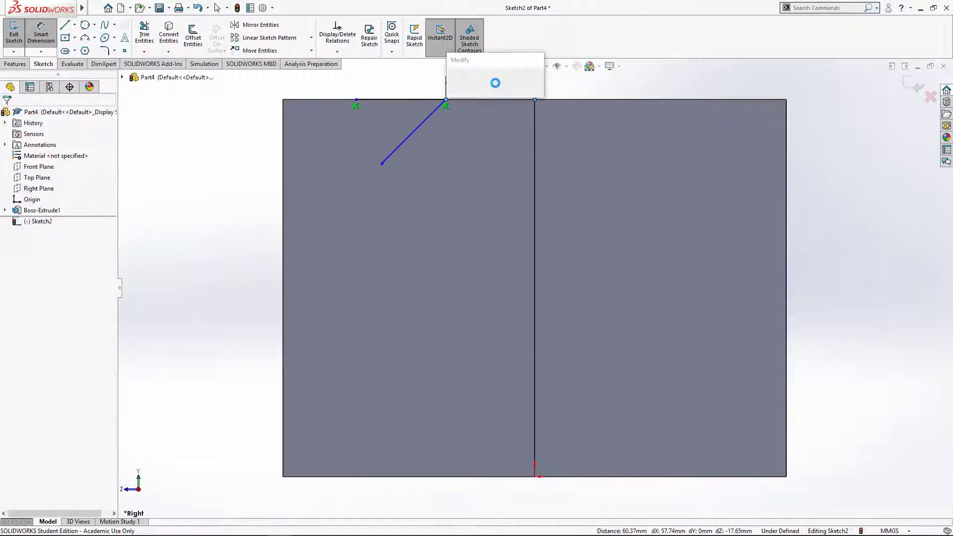
{"action": "type", "text": "15"}
{"action": "key", "text": "Return"}
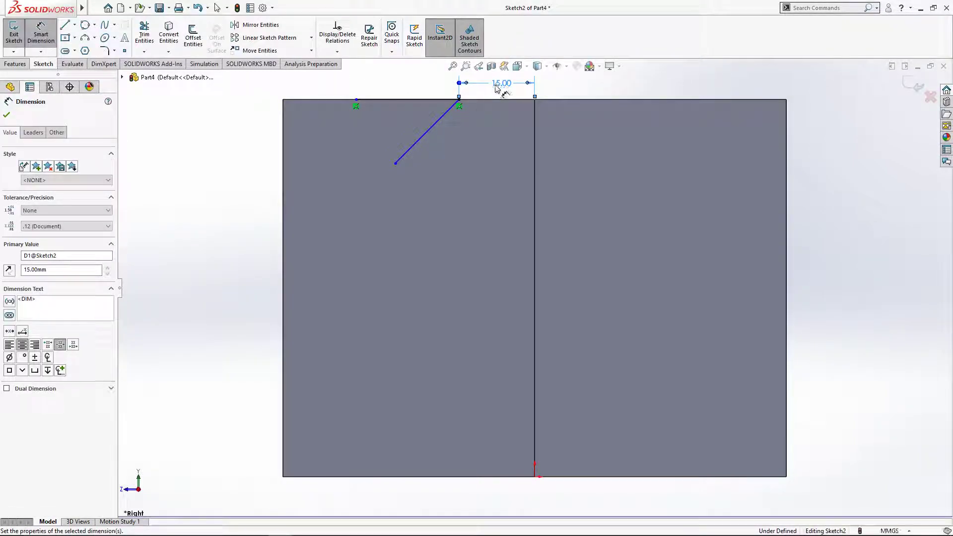
Set the length of the line on the block's upper edge to 25 mm and return to the reference drawing.
{"action": "left_click", "coordinate": [453, 100]}
{"action": "left_click", "coordinate": [391, 87]}
{"action": "type", "text": "25"}
{"action": "key", "text": "Return"}
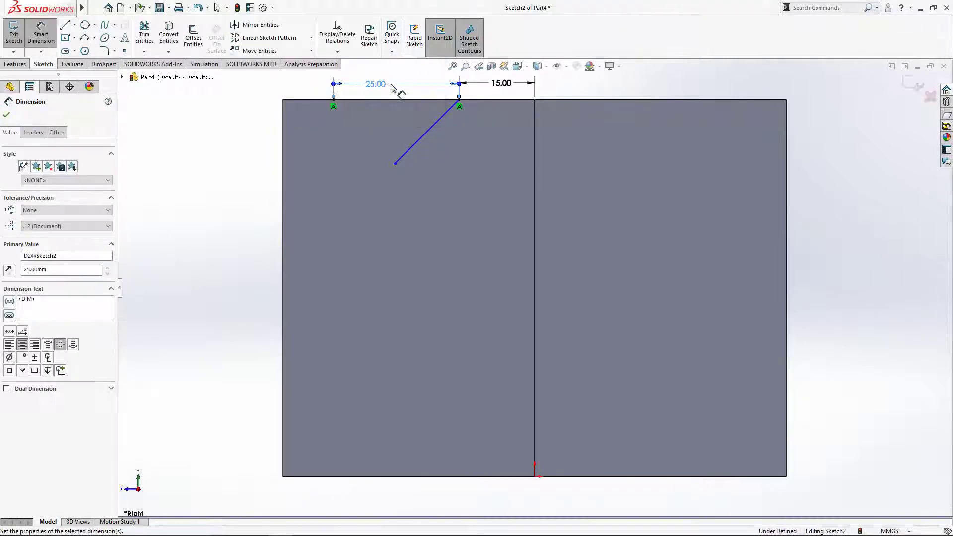
{"action": "key", "text": "Escape"}
{"action": "key", "text": "alt+Tab"}
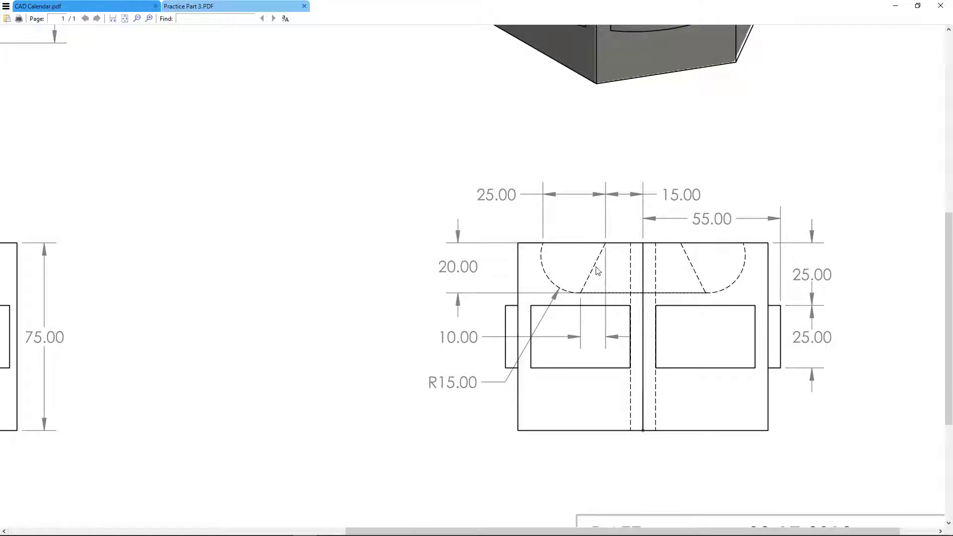
Back in SOLIDWORKS, dimension the sloping line's lower endpoint 20 mm below the block's upper edge.
{"action": "key", "text": "alt+Tab"}
{"action": "key", "text": "alt+Tab"}
{"action": "key", "text": "alt+Tab"}
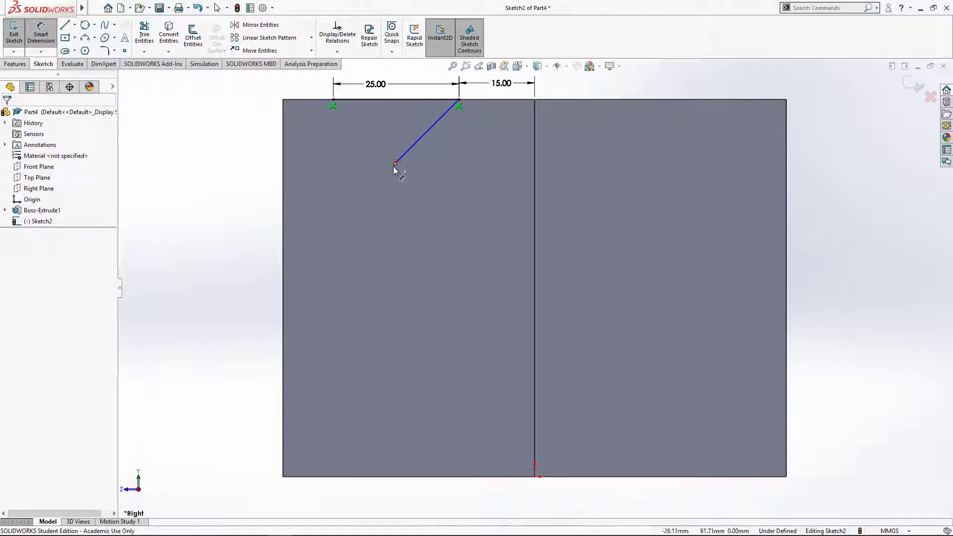
{"action": "left_click", "coordinate": [395, 164]}
{"action": "left_click", "coordinate": [535, 99]}
{"action": "left_click", "coordinate": [578, 132]}
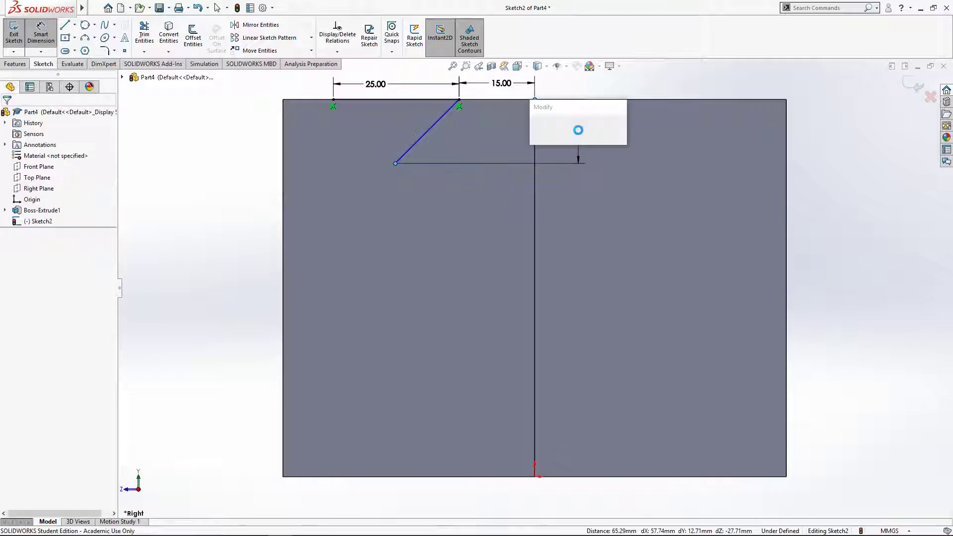
{"action": "type", "text": "20"}
{"action": "key", "text": "Return"}
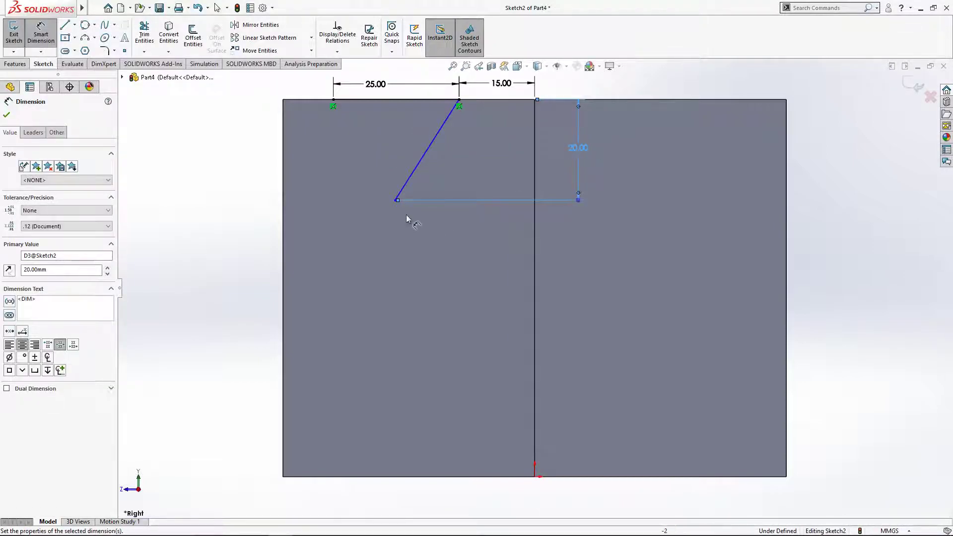
Check the drawing and dimension the horizontal distance between the sloping line's two endpoints as 10 mm.
{"action": "key", "text": "alt+Tab"}
{"action": "left_click_drag", "start_coordinate": [446, 336], "coordinate": [481, 337]}
{"action": "left_click", "coordinate": [525, 334]}
{"action": "key", "text": "alt+Tab"}
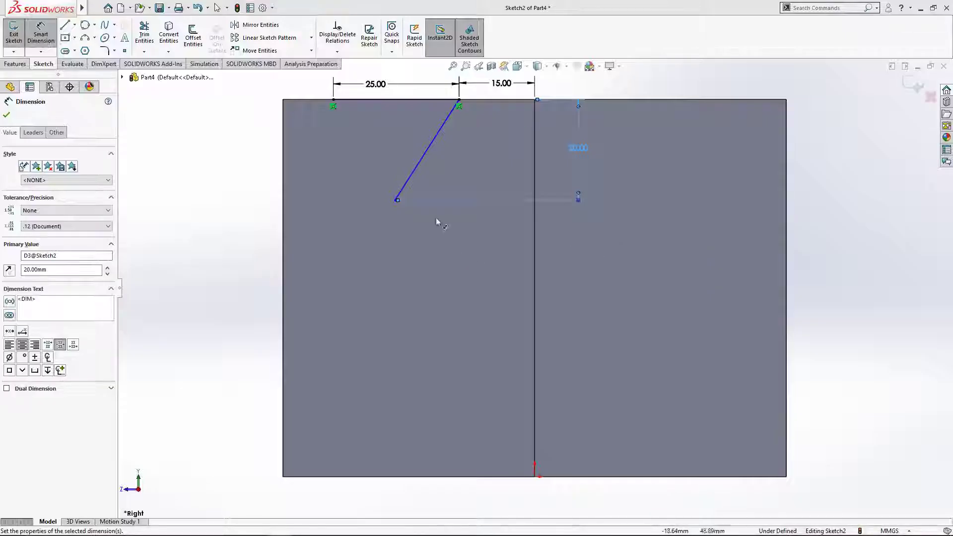
{"action": "left_click", "coordinate": [459, 100]}
{"action": "left_click", "coordinate": [395, 201]}
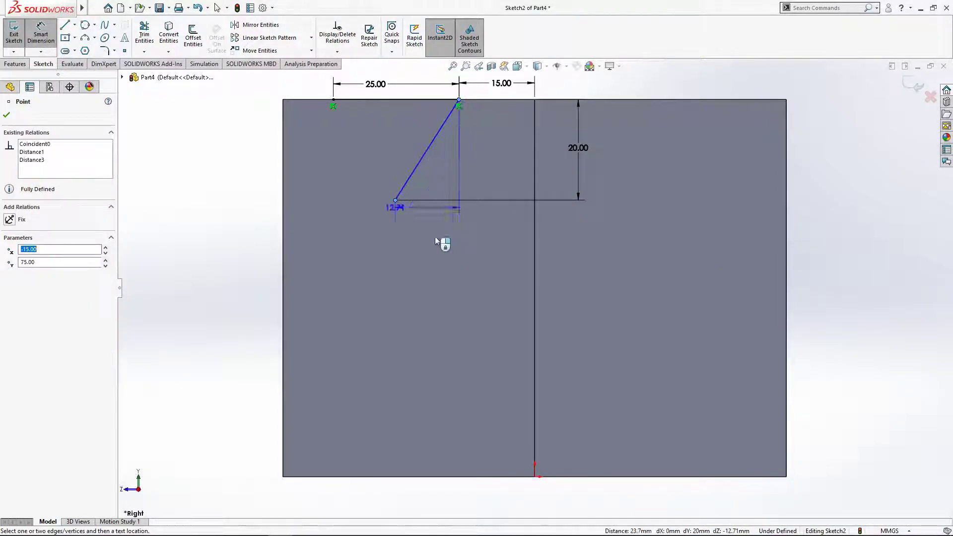
{"action": "left_click", "coordinate": [437, 273]}
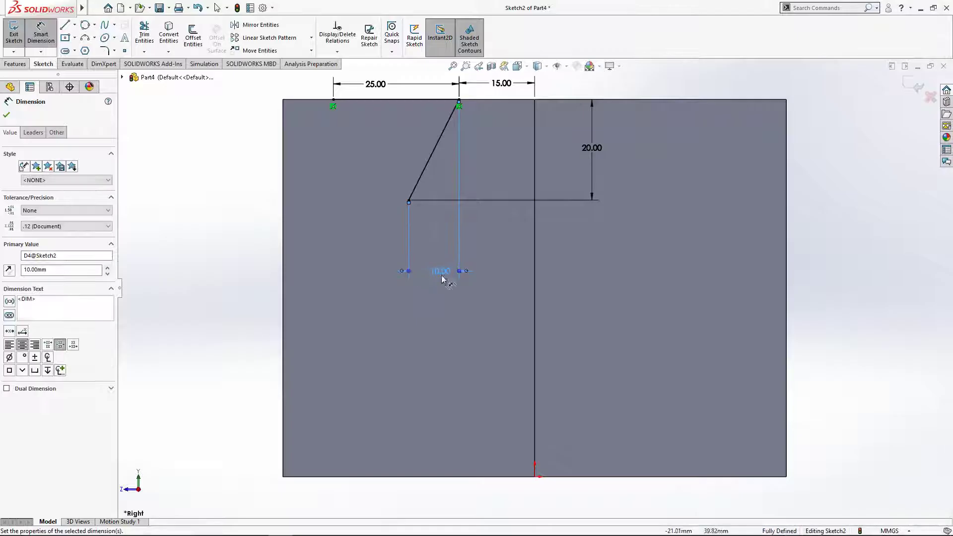
Check the drawing and close the groove profile with a 3-point arc of about 17.7 mm radius between the two lines' free endpoints.
{"action": "key", "text": "alt+Tab"}
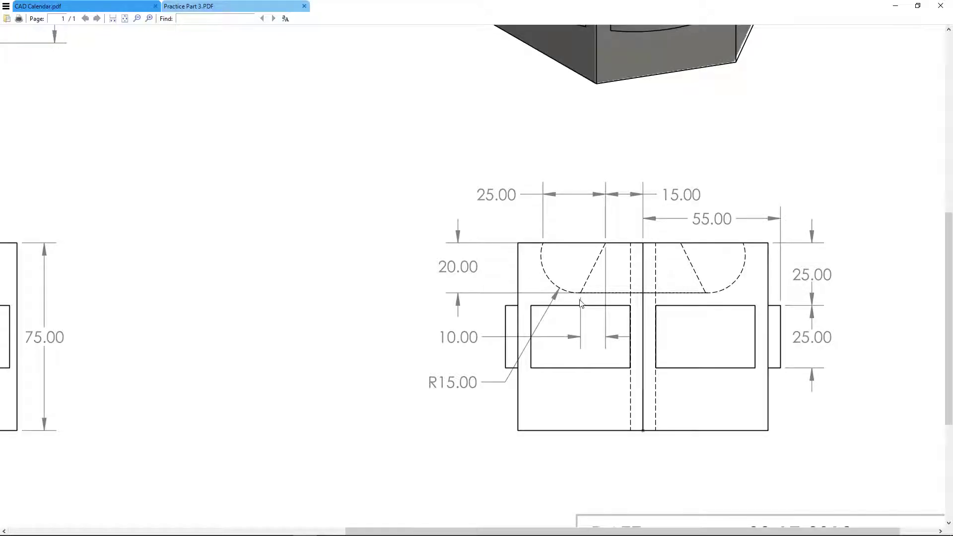
{"action": "key", "text": "alt+Tab"}
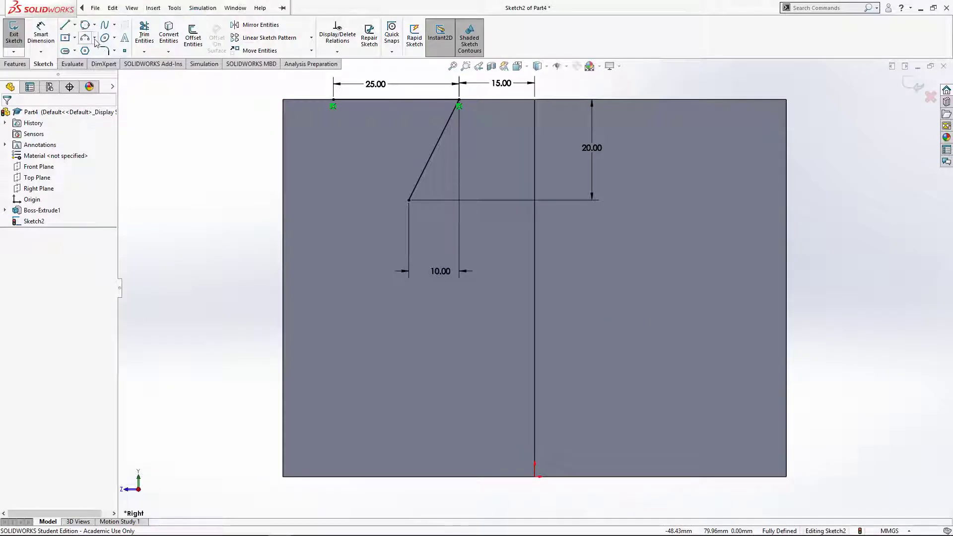
{"action": "left_click", "coordinate": [94, 38]}
{"action": "left_click", "coordinate": [109, 74]}
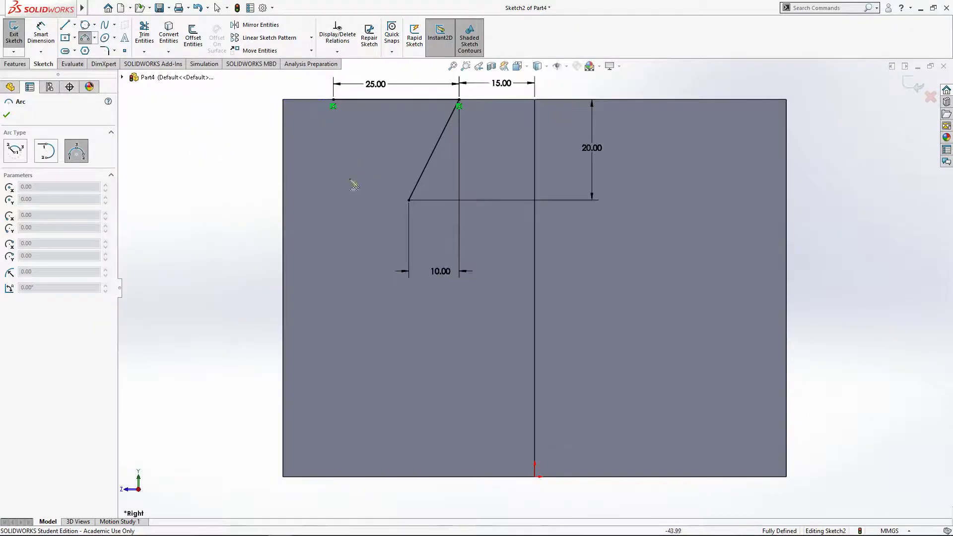
{"action": "left_click", "coordinate": [410, 200]}
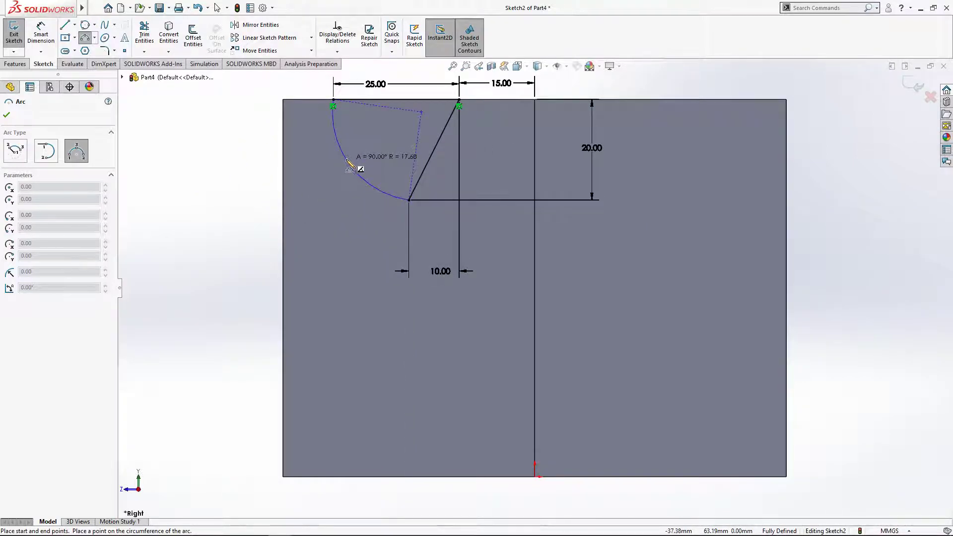
{"action": "left_click", "coordinate": [350, 165]}
{"action": "key", "text": "Escape"}
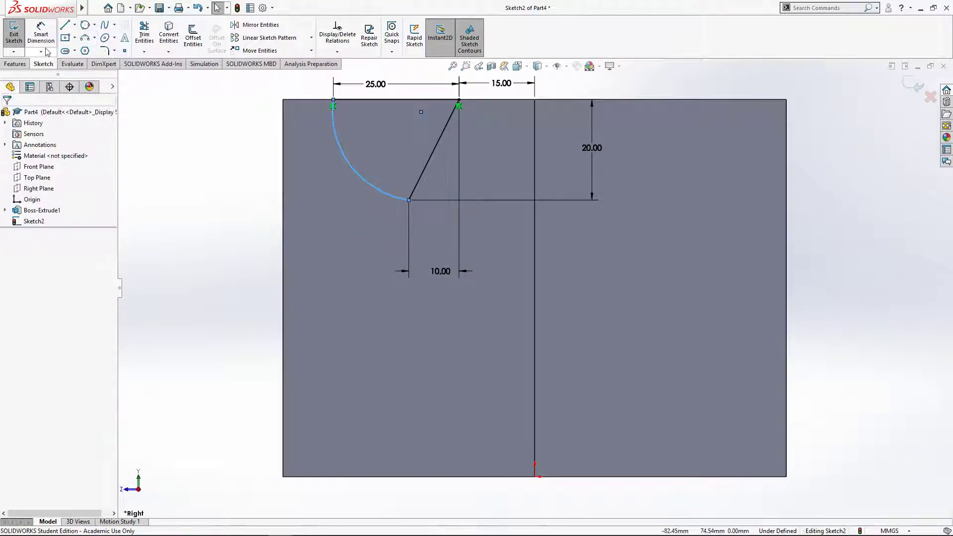
Set the arc's radius to 15 mm and compare the profile with the reference drawing.
{"action": "left_click", "coordinate": [41, 52]}
{"action": "left_click", "coordinate": [44, 44]}
{"action": "left_click", "coordinate": [42, 38]}
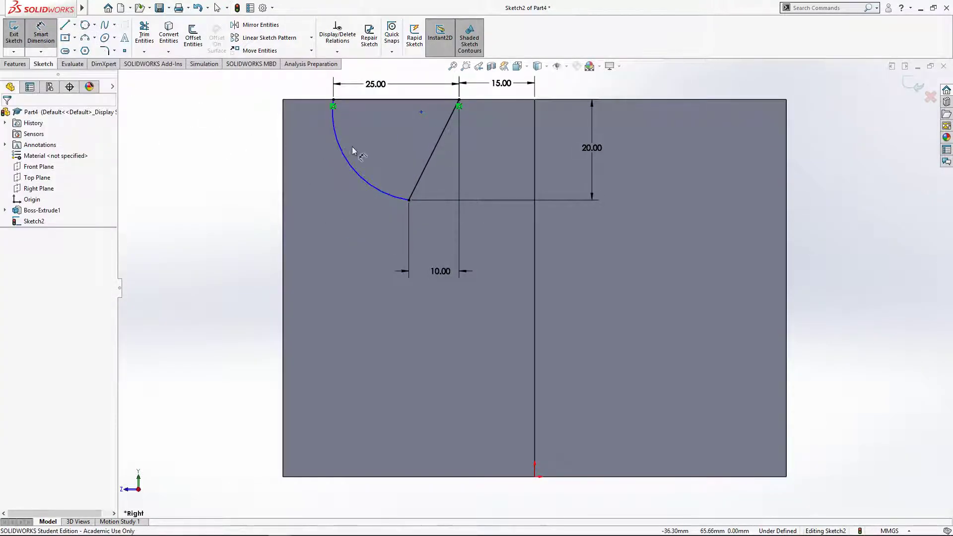
{"action": "left_click", "coordinate": [351, 155]}
{"action": "left_click", "coordinate": [261, 257]}
{"action": "type", "text": "15"}
{"action": "key", "text": "Return"}
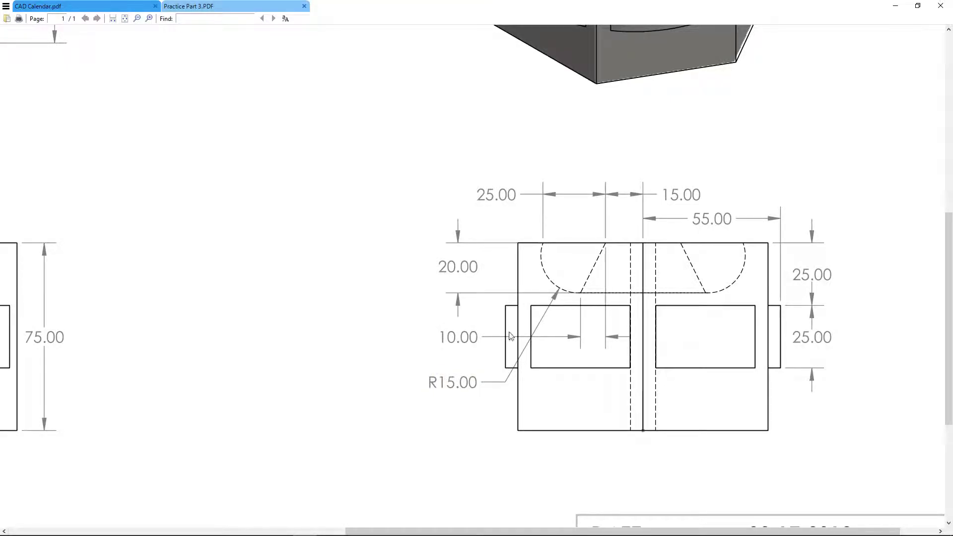
{"action": "key", "text": "alt+Tab"}
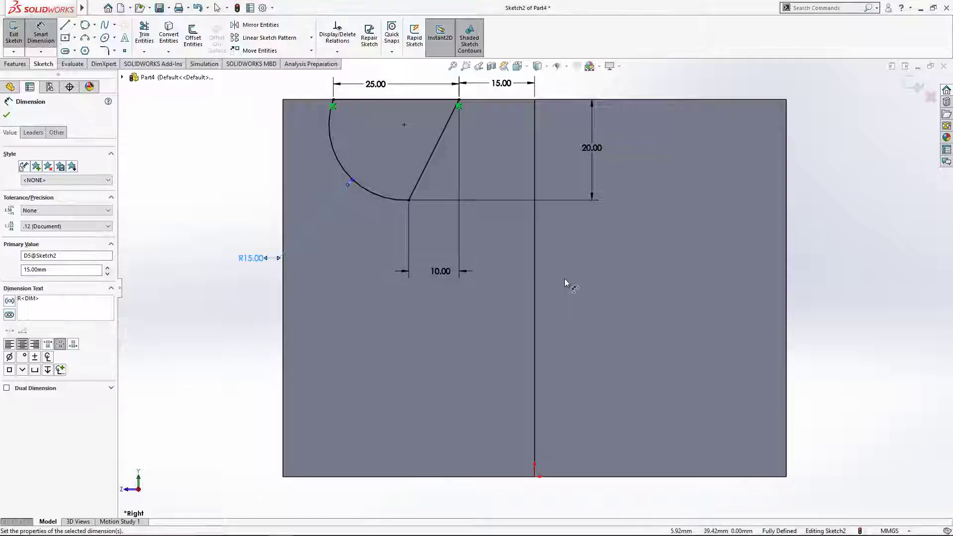
Draw a vertical centerline from the origin to the block's upper edge.
{"action": "left_click", "coordinate": [75, 25]}
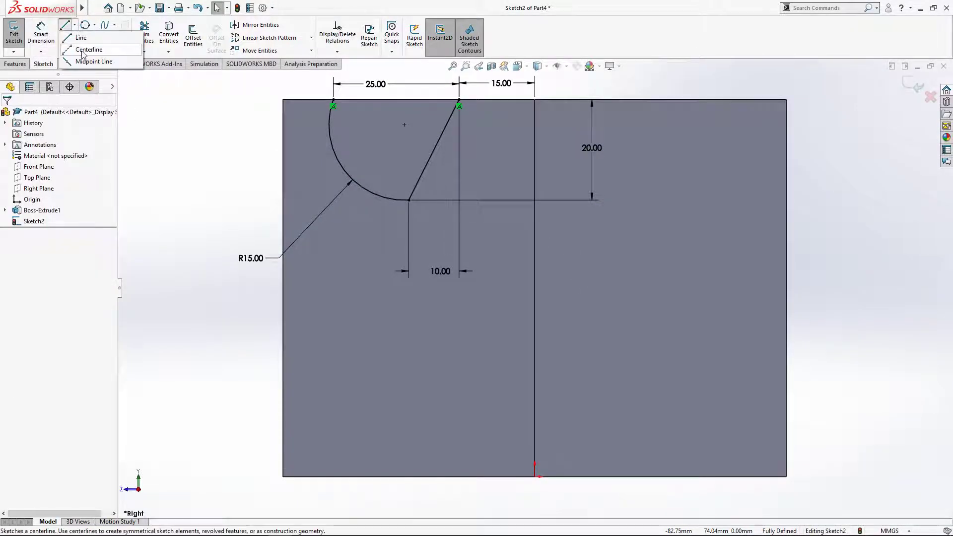
{"action": "left_click", "coordinate": [93, 48]}
{"action": "left_click", "coordinate": [534, 477]}
{"action": "left_click", "coordinate": [534, 100]}
{"action": "key", "text": "Escape"}
Cut the groove by revolving the closed profile 360 degrees about the centerline with Revolved Cut.
{"action": "left_click", "coordinate": [15, 64]}
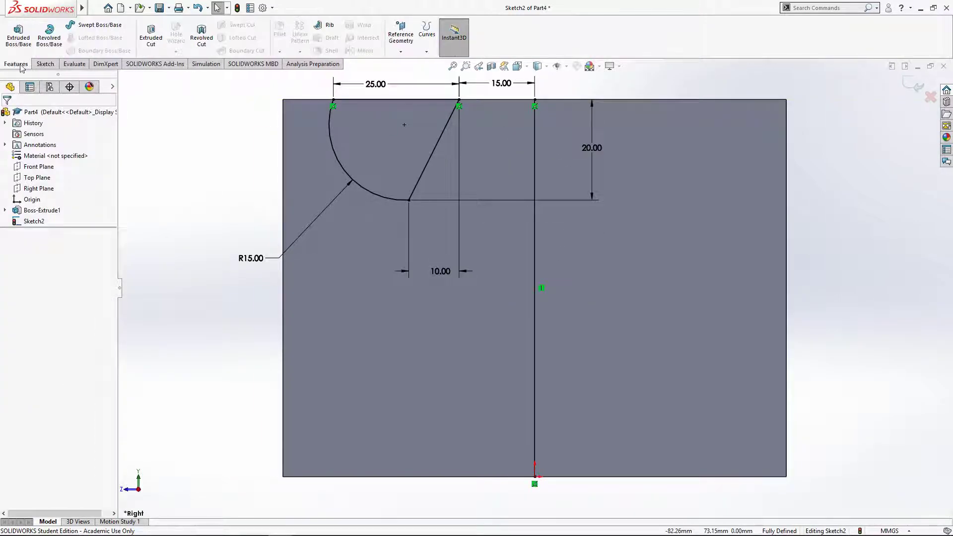
{"action": "left_click", "coordinate": [202, 38]}
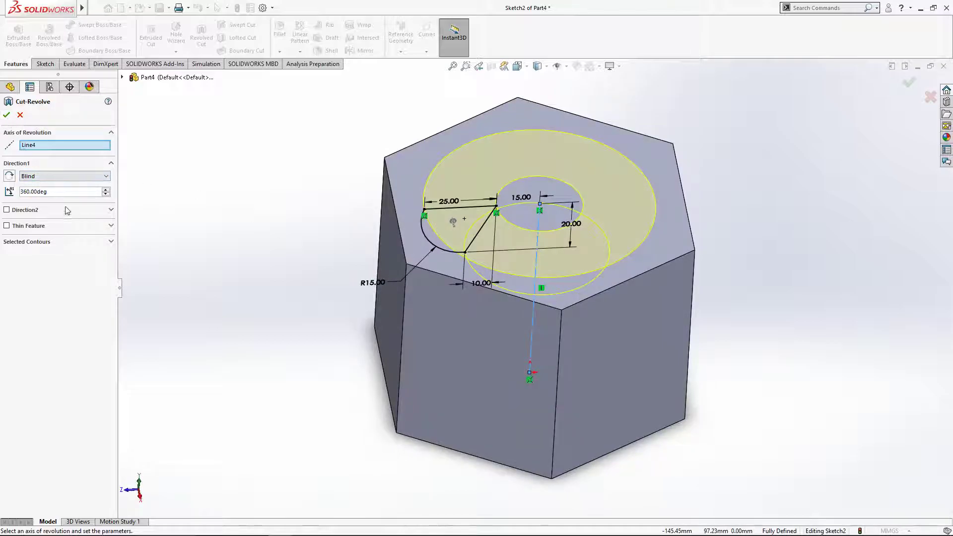
{"action": "left_click", "coordinate": [4, 115]}
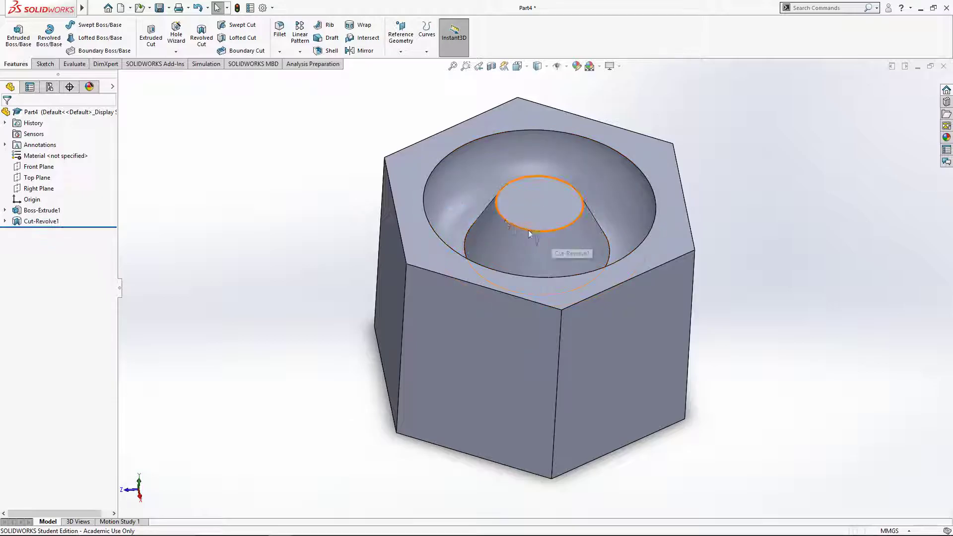
Check the side pads on the drawing, start a new sketch on the Right Plane and orient the view square to it.
{"action": "key", "text": "alt+Tab"}
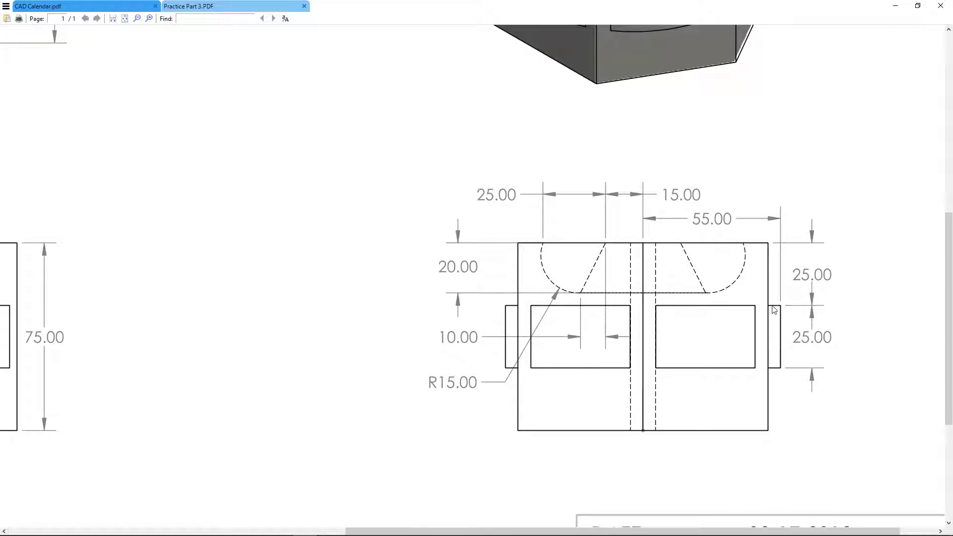
{"action": "scroll", "coordinate": [678, 235], "scroll_direction": "up", "scroll_amount": 3}
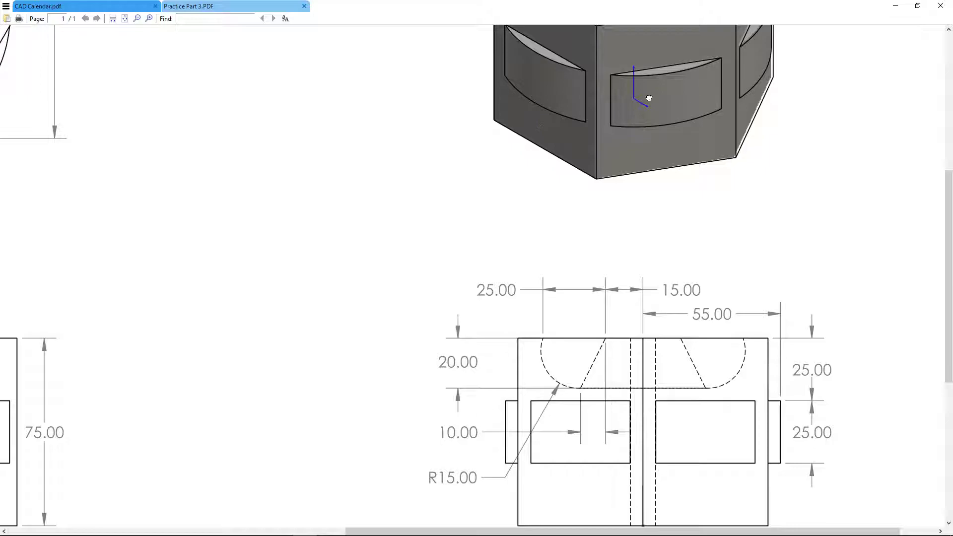
{"action": "scroll", "coordinate": [737, 236], "scroll_direction": "down", "scroll_amount": 3}
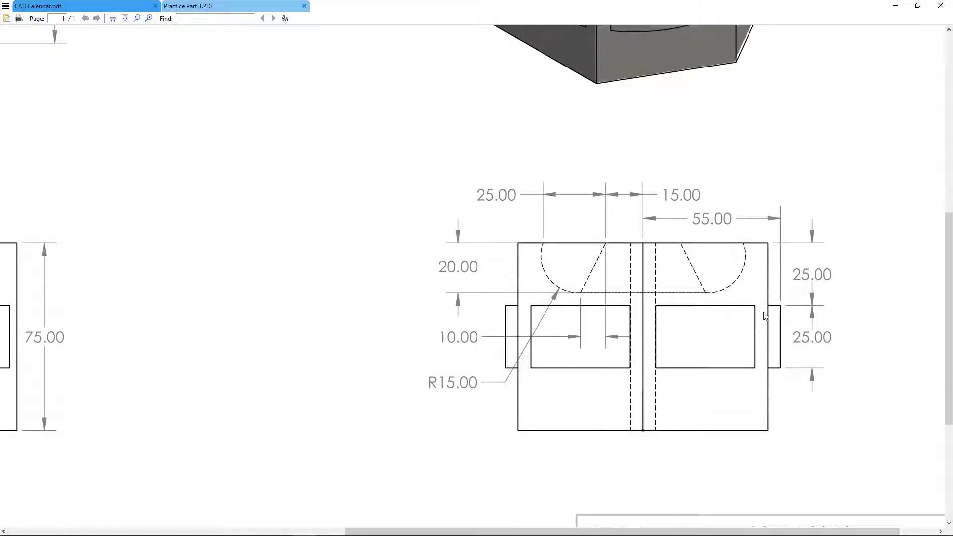
{"action": "key", "text": "alt+Tab"}
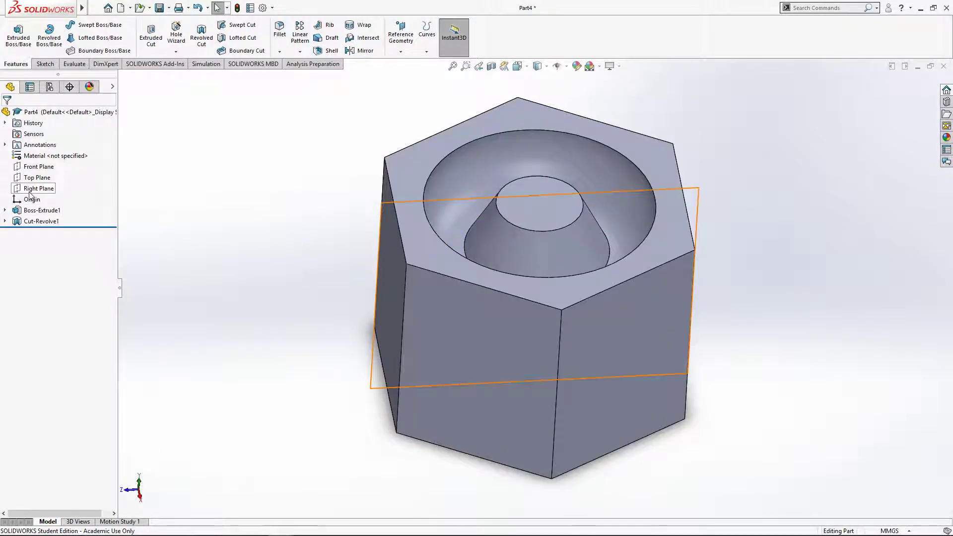
{"action": "left_click", "coordinate": [30, 192]}
{"action": "left_click", "coordinate": [45, 65]}
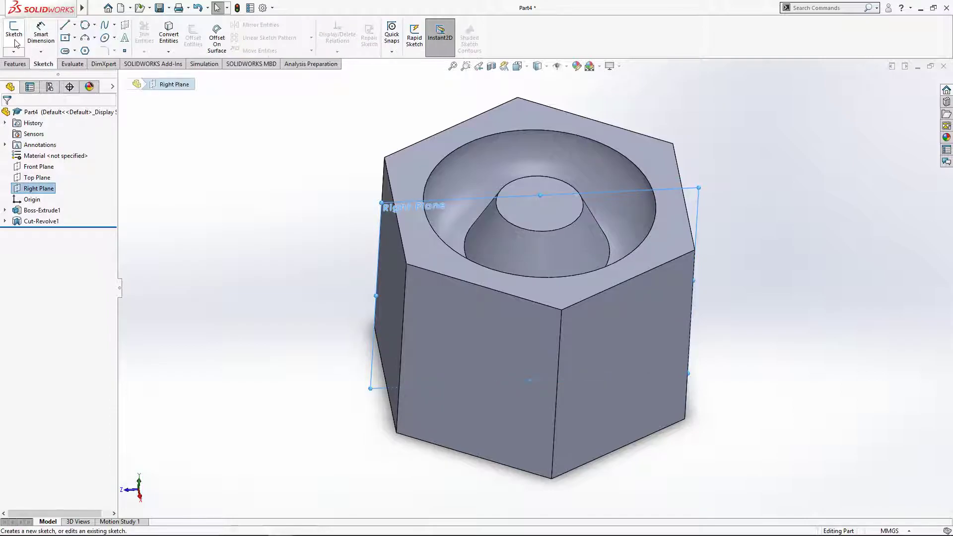
{"action": "left_click", "coordinate": [14, 35]}
{"action": "key", "text": "space"}
{"action": "left_click", "coordinate": [655, 194]}
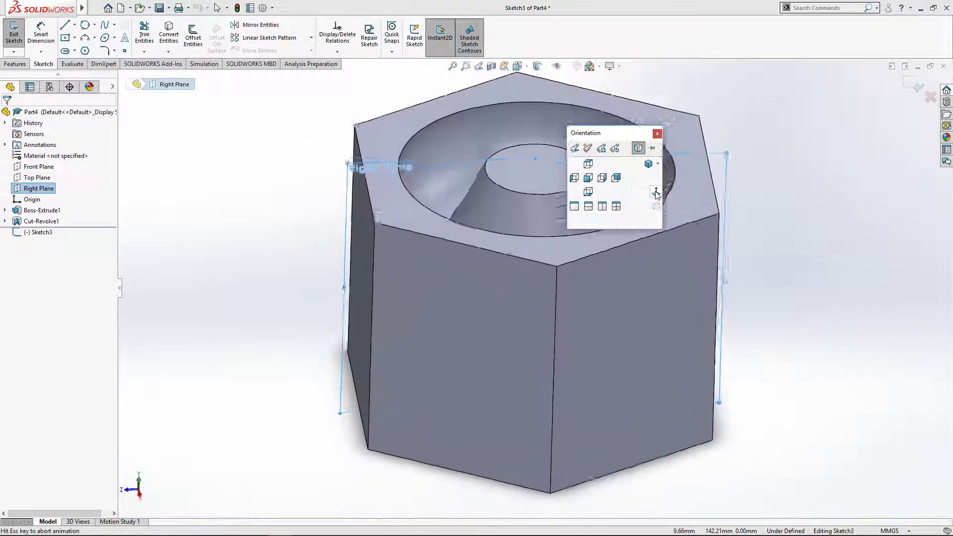
Check the drawing and sketch a narrow closed rectangle about 19 mm tall with lines against the outside of the block's right edge.
{"action": "key", "text": "alt+Tab"}
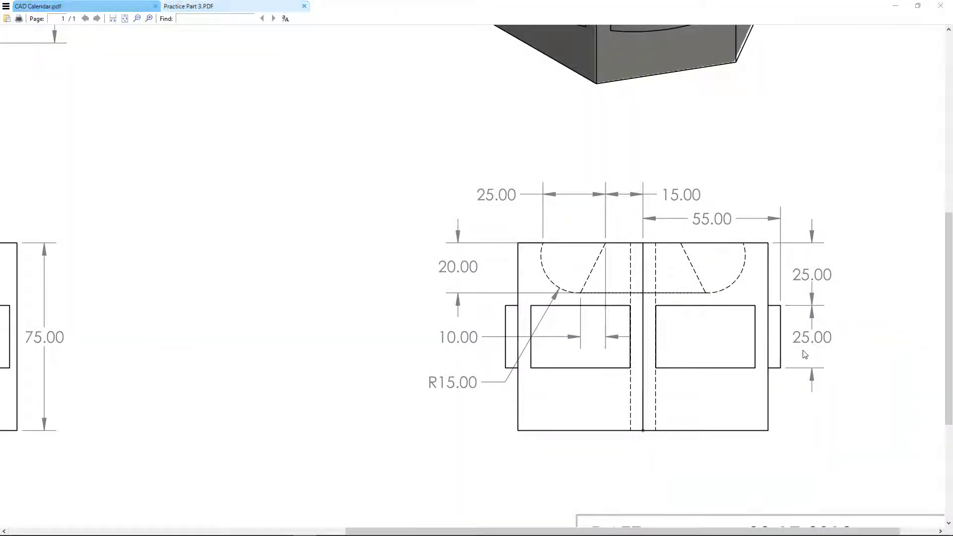
{"action": "key", "text": "alt+Tab"}
{"action": "left_click", "coordinate": [64, 25]}
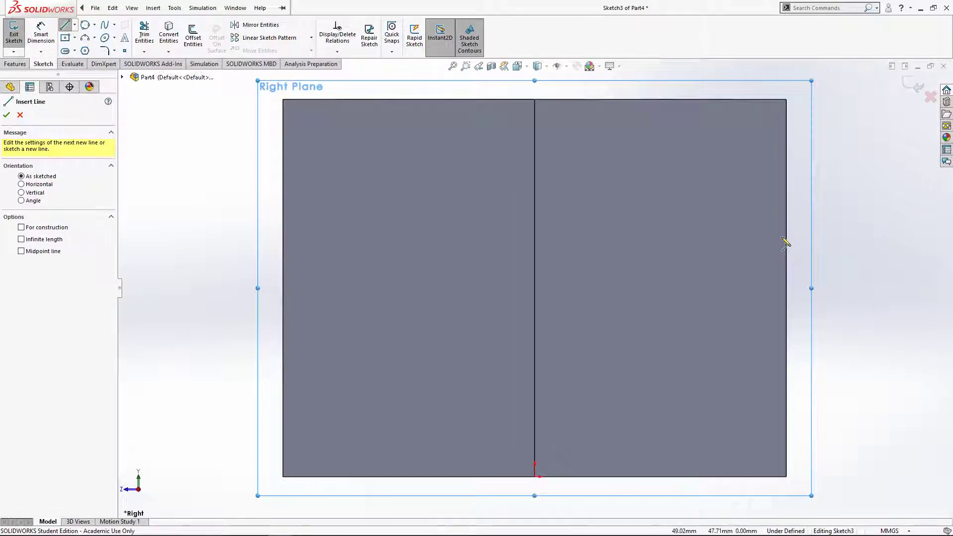
{"action": "left_click", "coordinate": [786, 240]}
{"action": "left_click", "coordinate": [805, 241]}
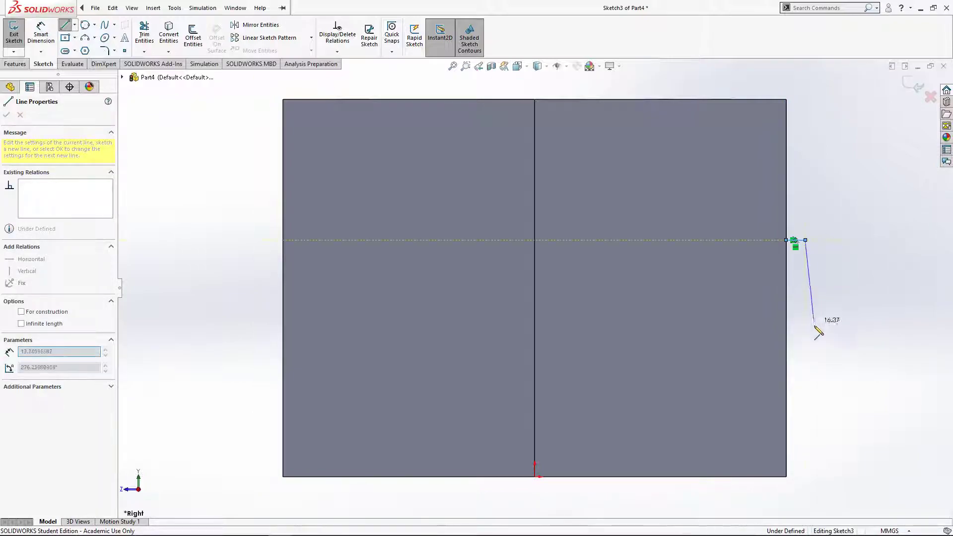
{"action": "left_click", "coordinate": [805, 336]}
{"action": "left_click", "coordinate": [786, 336]}
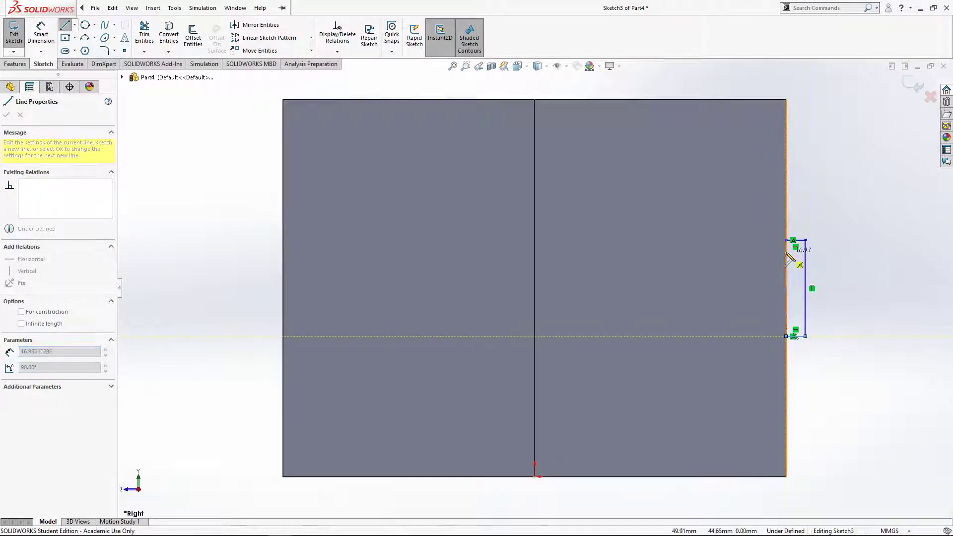
{"action": "left_click", "coordinate": [786, 241]}
{"action": "key", "text": "Escape"}
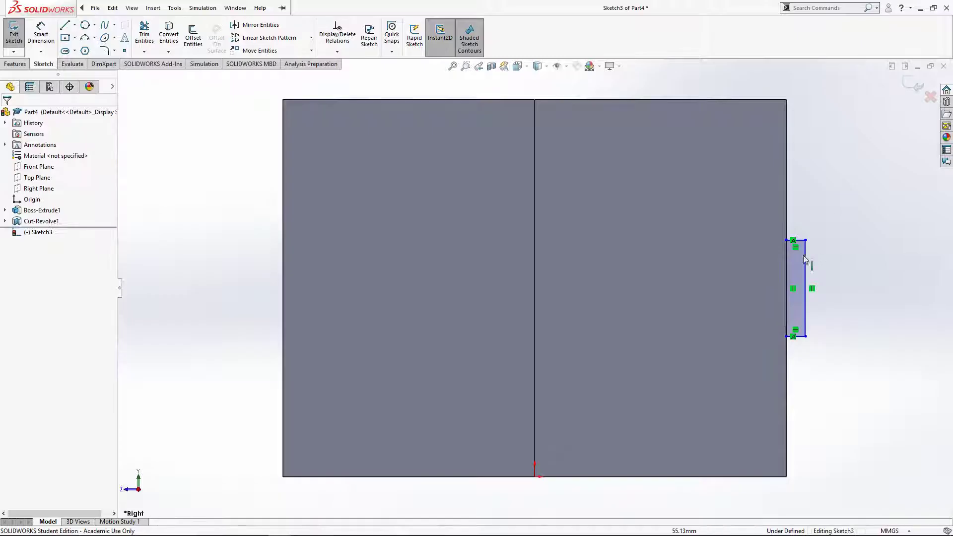
Check the pad height on the drawing and set the rectangle's outer vertical line to 25 mm.
{"action": "key", "text": "alt+Tab"}
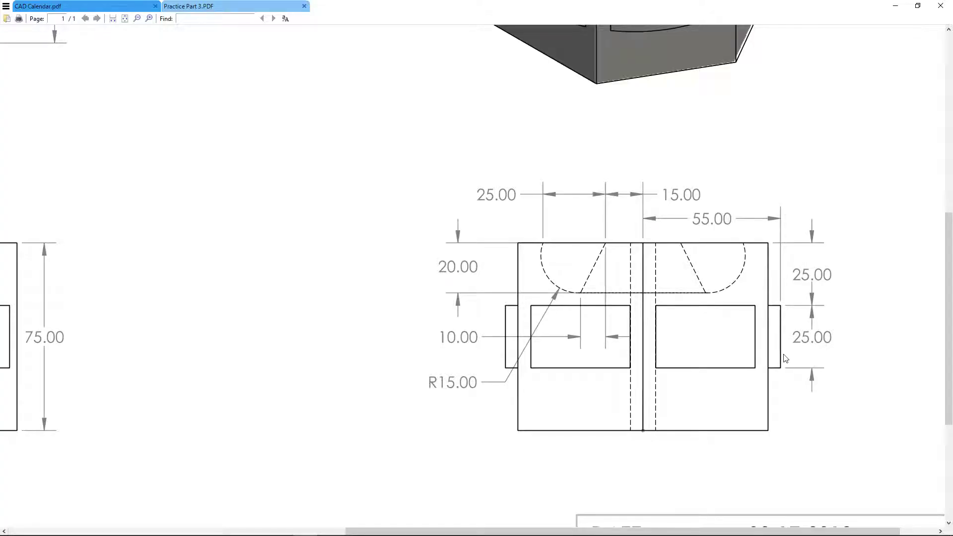
{"action": "key", "text": "alt+Tab"}
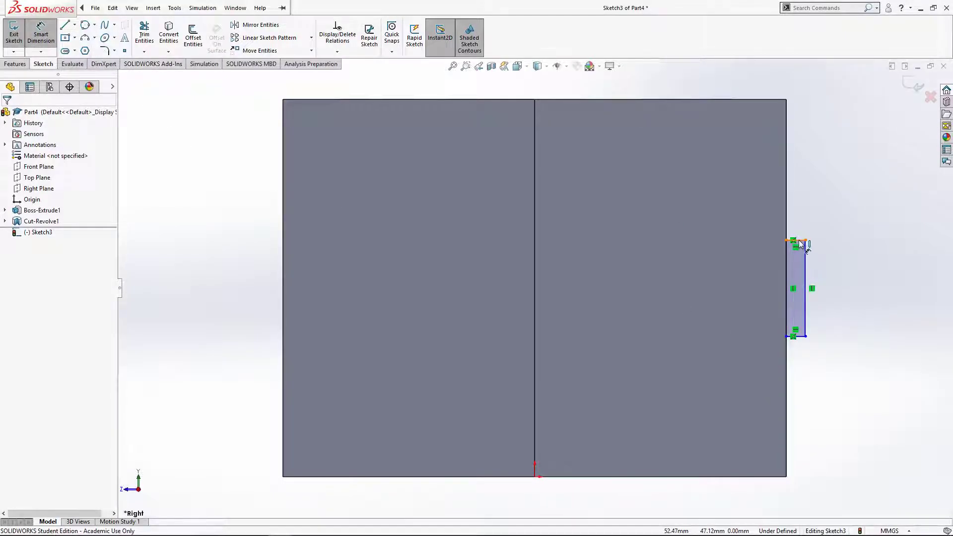
{"action": "left_click", "coordinate": [805, 318]}
{"action": "left_click", "coordinate": [844, 304]}
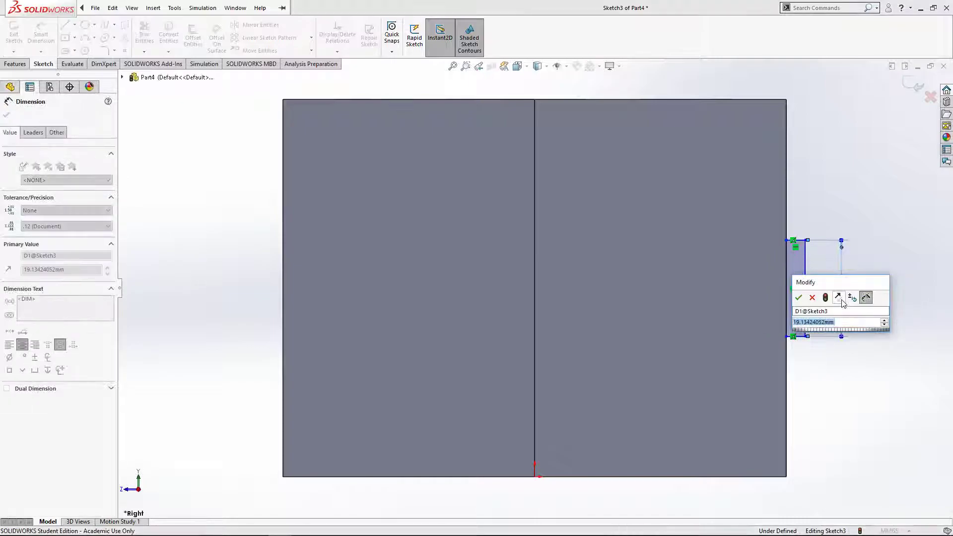
{"action": "key", "text": "Return"}
Dimension the rectangle's upper edge 25 mm below the block's upper corner, following the drawing, and return to the drawing.
{"action": "key", "text": "alt+Tab"}
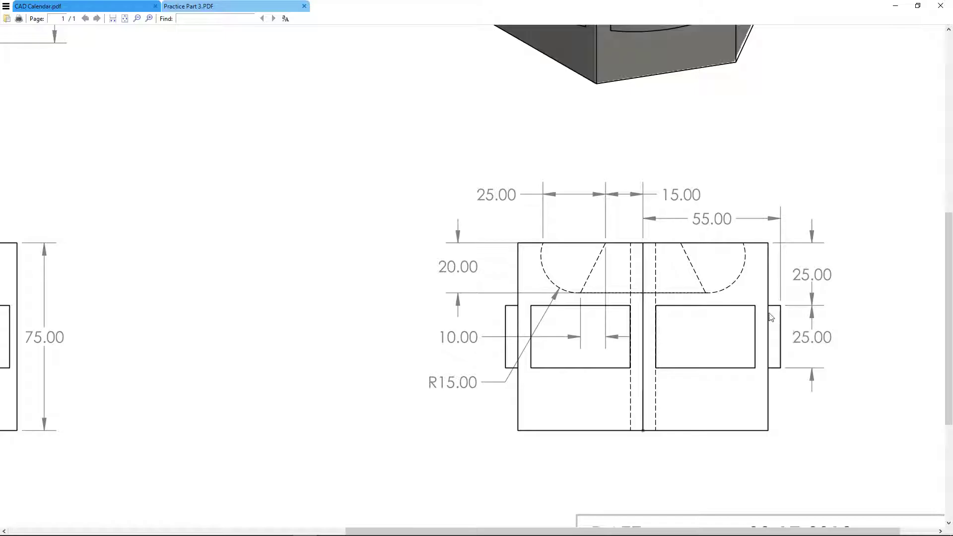
{"action": "key", "text": "alt+Tab"}
{"action": "left_click", "coordinate": [805, 211]}
{"action": "left_click", "coordinate": [787, 100]}
{"action": "left_click", "coordinate": [842, 159]}
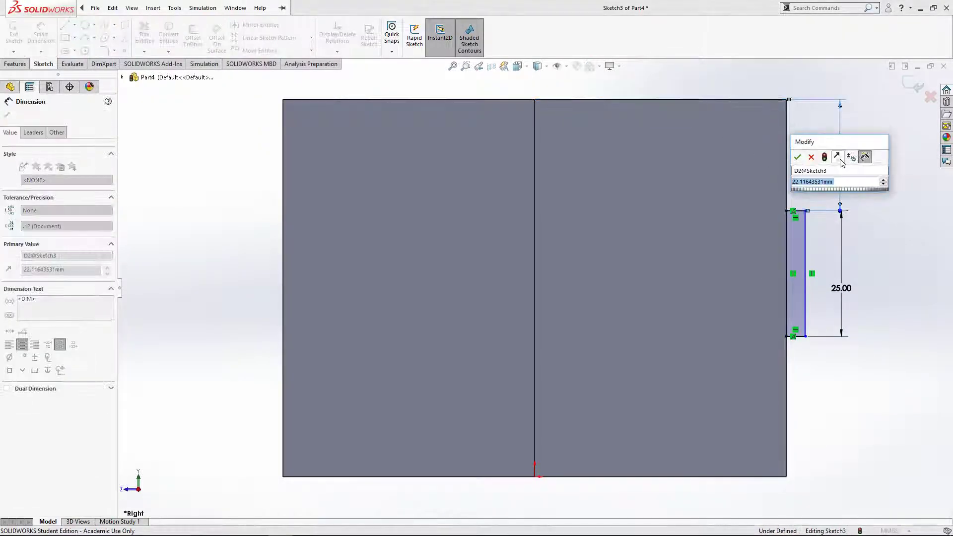
{"action": "key", "text": "Return"}
{"action": "key", "text": "alt+Tab"}
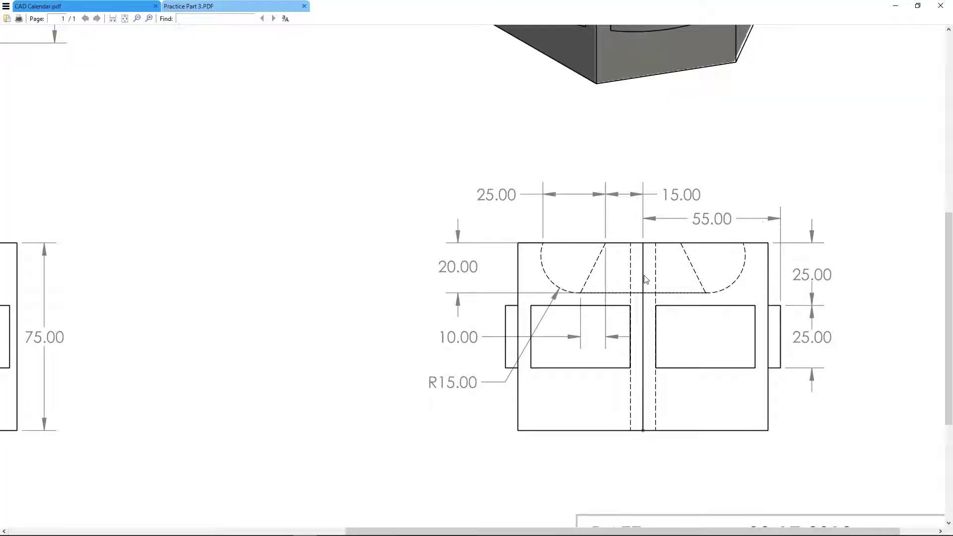
Check the pad width on the drawing and dimension the rectangle's outer vertical line 55 mm from the block's central vertical edge.
{"action": "left_click_drag", "start_coordinate": [701, 218], "coordinate": [754, 221]}
{"action": "left_click", "coordinate": [664, 255]}
{"action": "key", "text": "alt+Tab"}
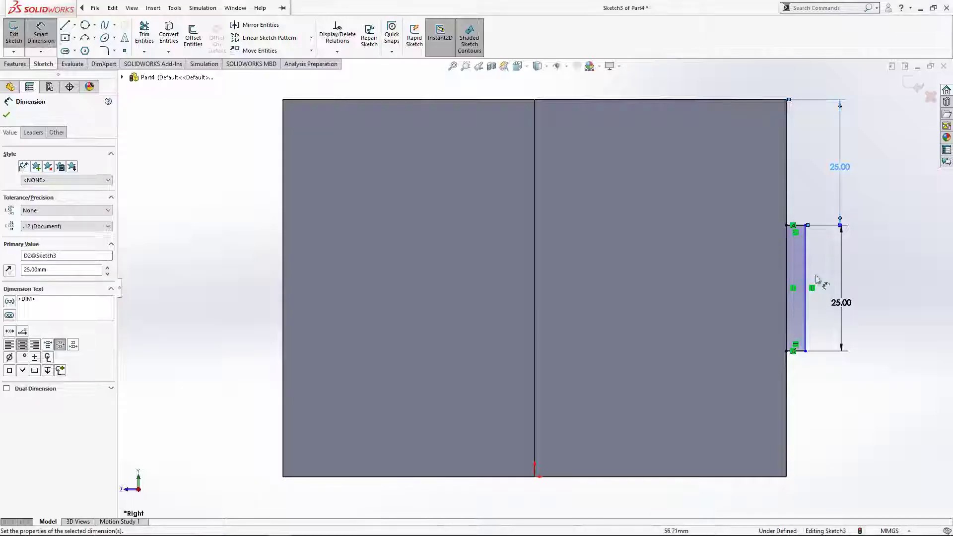
{"action": "left_click", "coordinate": [805, 258]}
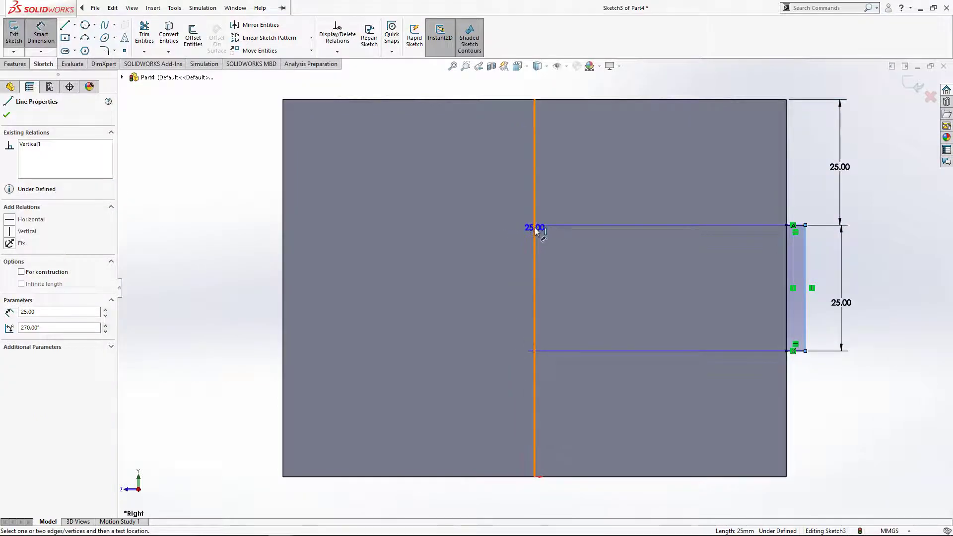
{"action": "left_click", "coordinate": [535, 228]}
{"action": "left_click", "coordinate": [635, 80]}
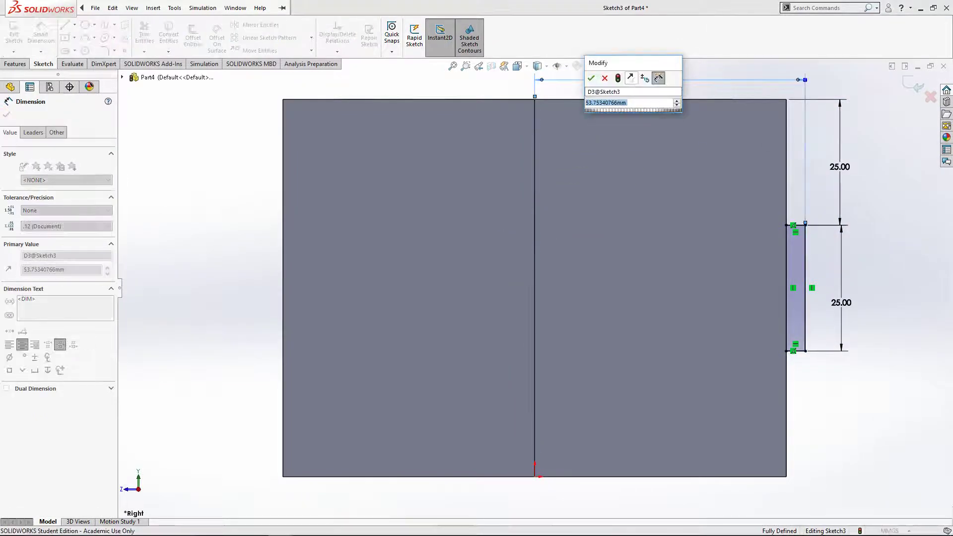
{"action": "type", "text": "55.00mm"}
{"action": "key", "text": "Return"}
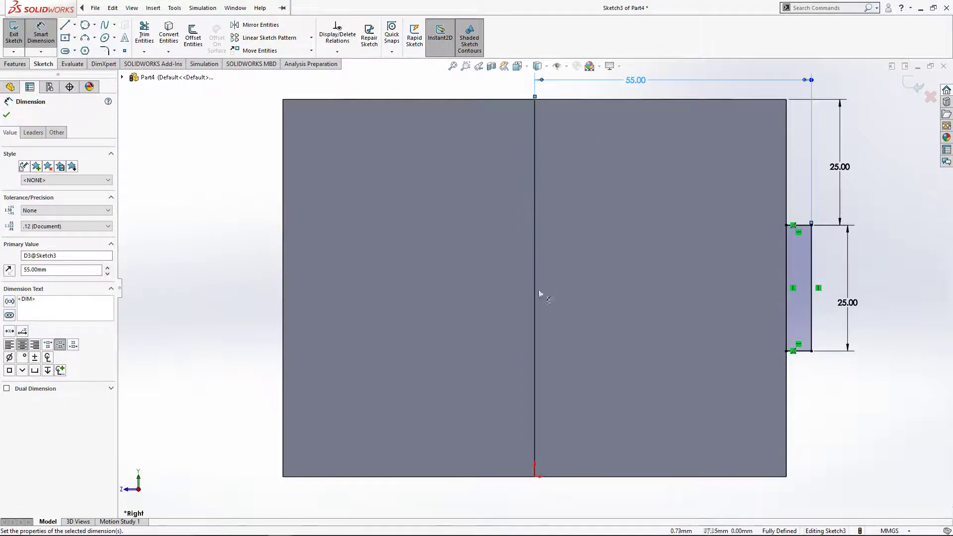
{"action": "key", "text": "Escape"}
Draw a vertical centerline from the midpoint of the block's upper edge down to the origin.
{"action": "left_click", "coordinate": [74, 25]}
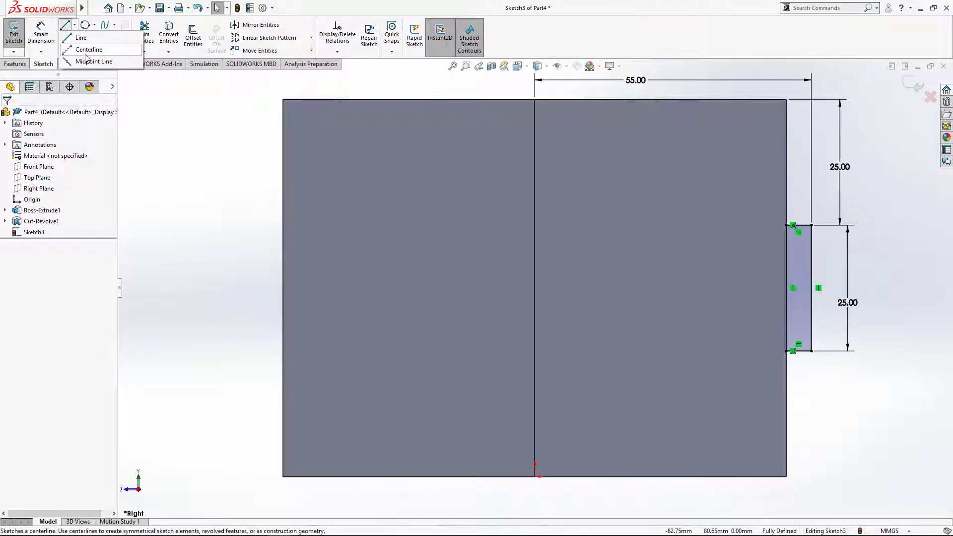
{"action": "left_click", "coordinate": [84, 46]}
{"action": "left_click", "coordinate": [535, 100]}
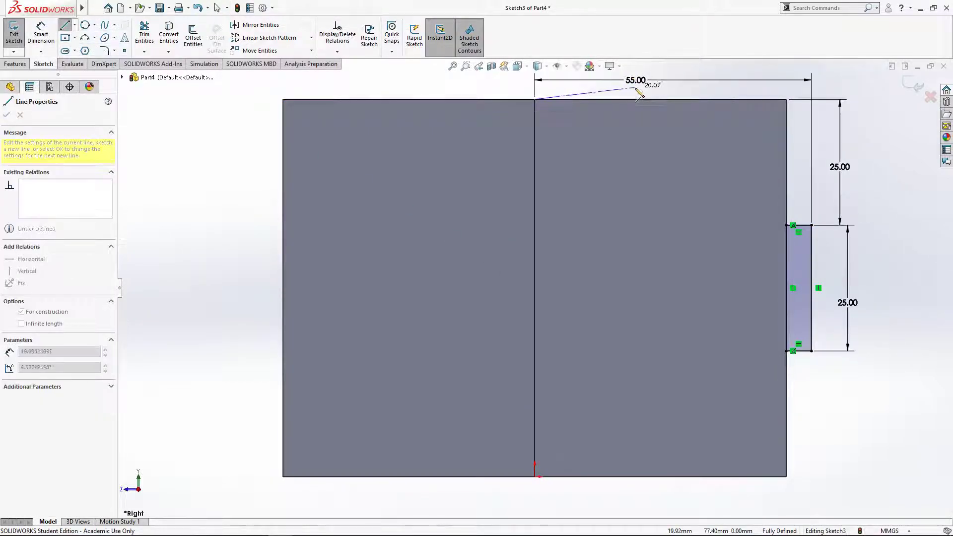
{"action": "left_click", "coordinate": [535, 476]}
{"action": "key", "text": "Escape"}
Revolve the rectangle 360 degrees about the vertical centerline as a boss merged with the block.
{"action": "middle_click_drag", "start_coordinate": [585, 303], "coordinate": [562, 355]}
{"action": "key", "text": "space"}
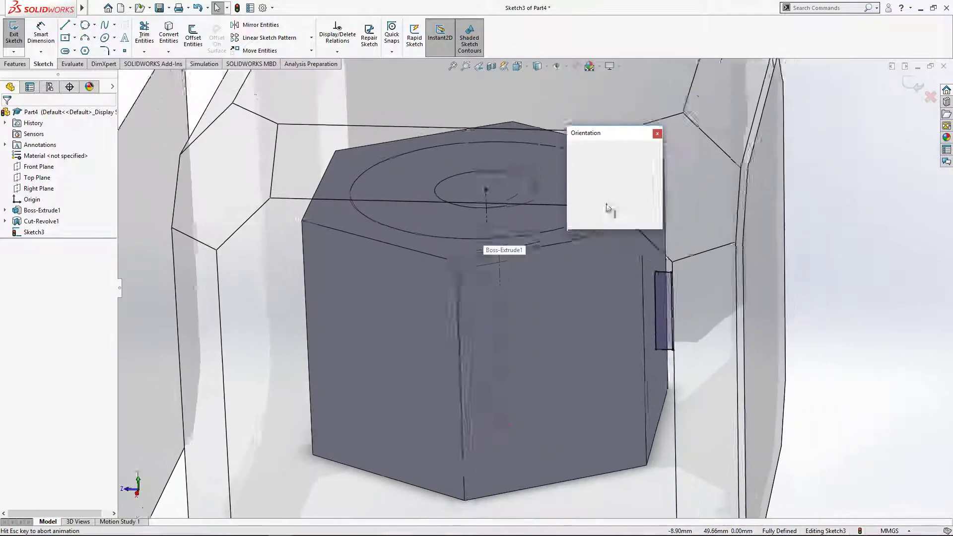
{"action": "left_click", "coordinate": [654, 193]}
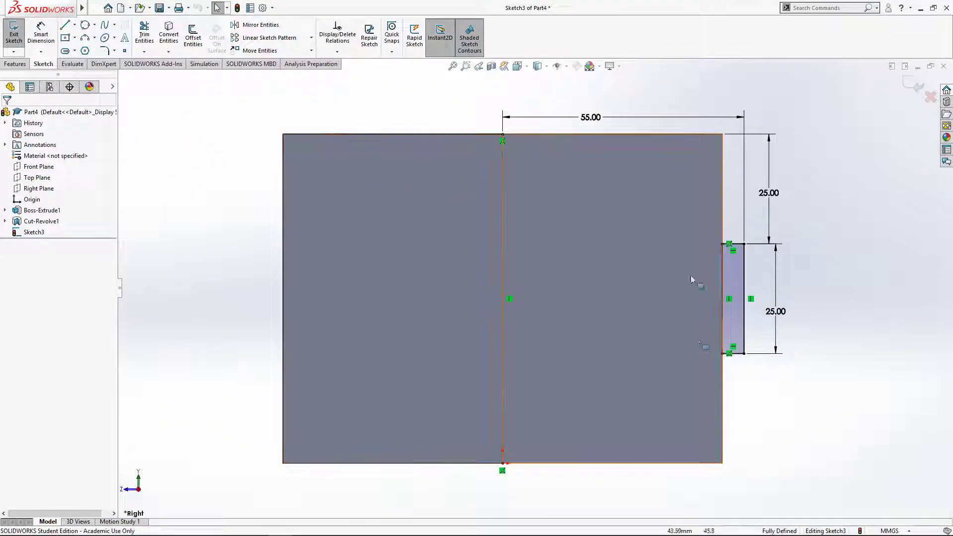
{"action": "left_click", "coordinate": [13, 64]}
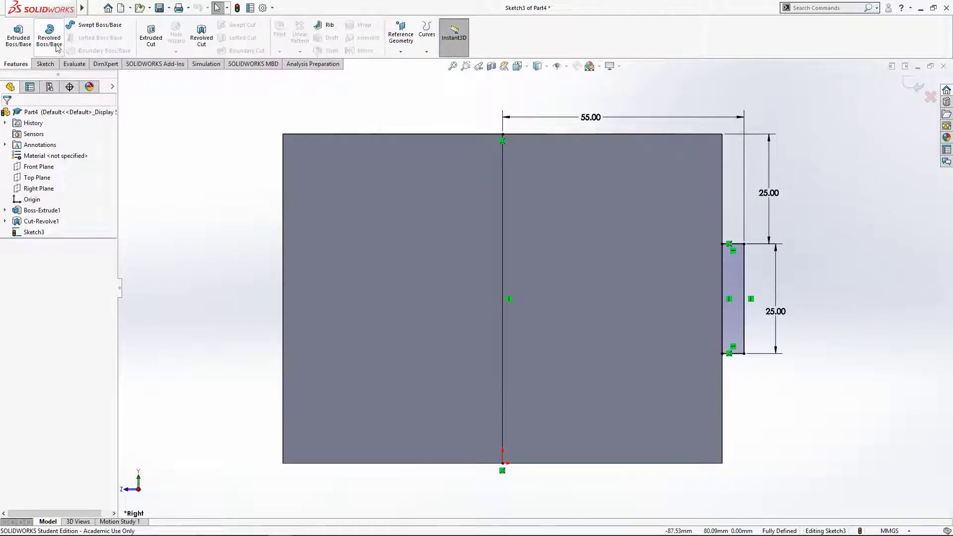
{"action": "left_click", "coordinate": [43, 43]}
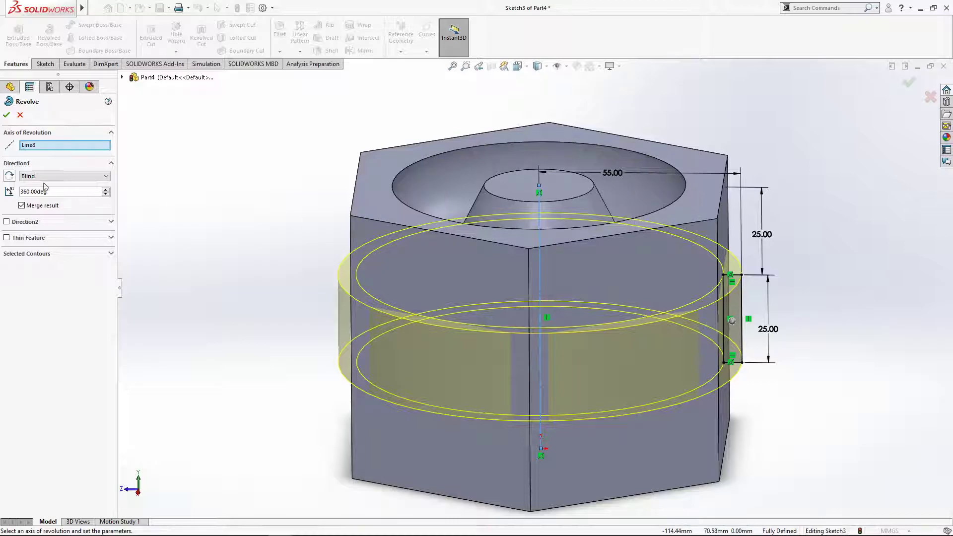
{"action": "left_click", "coordinate": [7, 115]}
Compare the isometric model with the full drawing and examine the central slot in the drawing's top view.
{"action": "key", "text": "alt+Tab"}
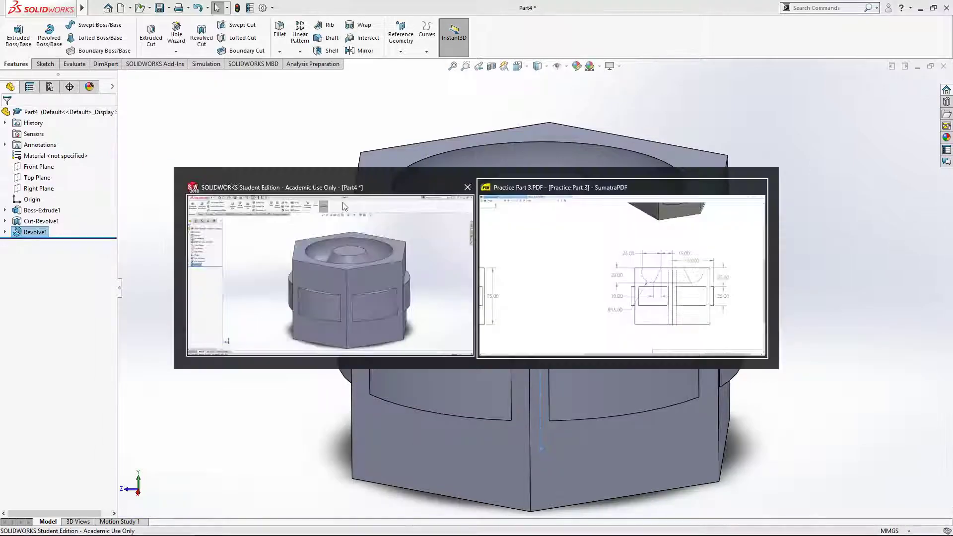
{"action": "scroll", "coordinate": [319, 207], "scroll_direction": "up", "scroll_amount": 3}
{"action": "scroll", "coordinate": [319, 207], "scroll_direction": "down", "scroll_amount": 5, "text": "ctrl"}
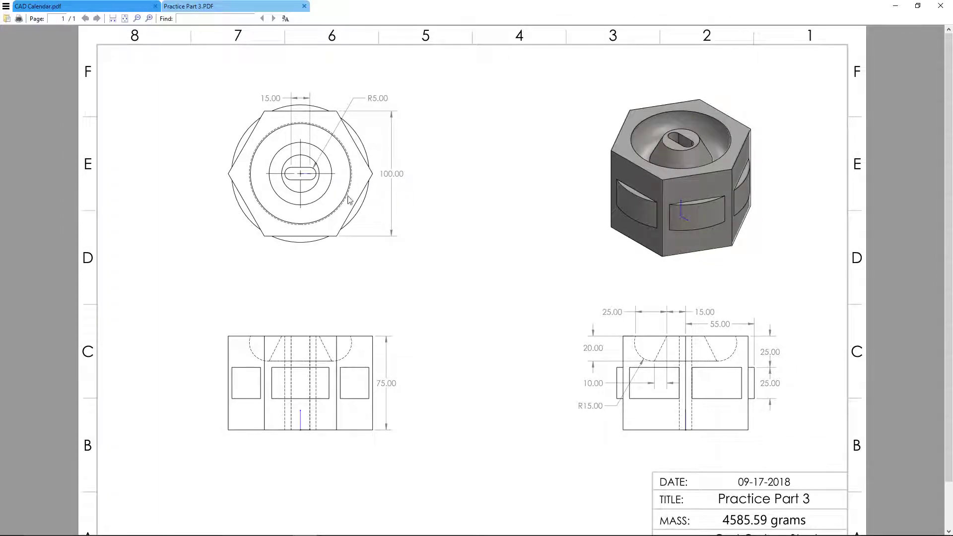
{"action": "key", "text": "alt+Tab"}
{"action": "middle_click_drag", "start_coordinate": [481, 246], "coordinate": [457, 340]}
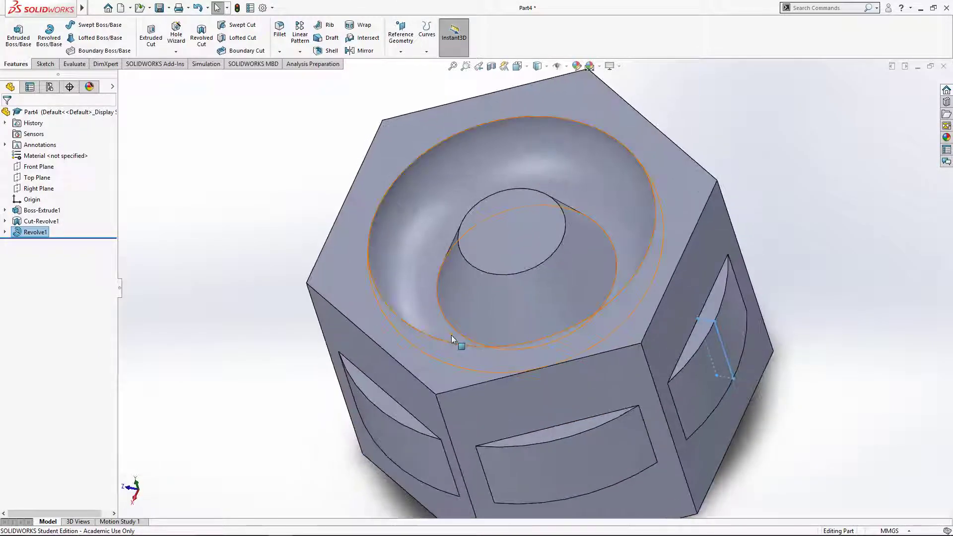
{"action": "key", "text": "space"}
{"action": "left_click", "coordinate": [650, 165]}
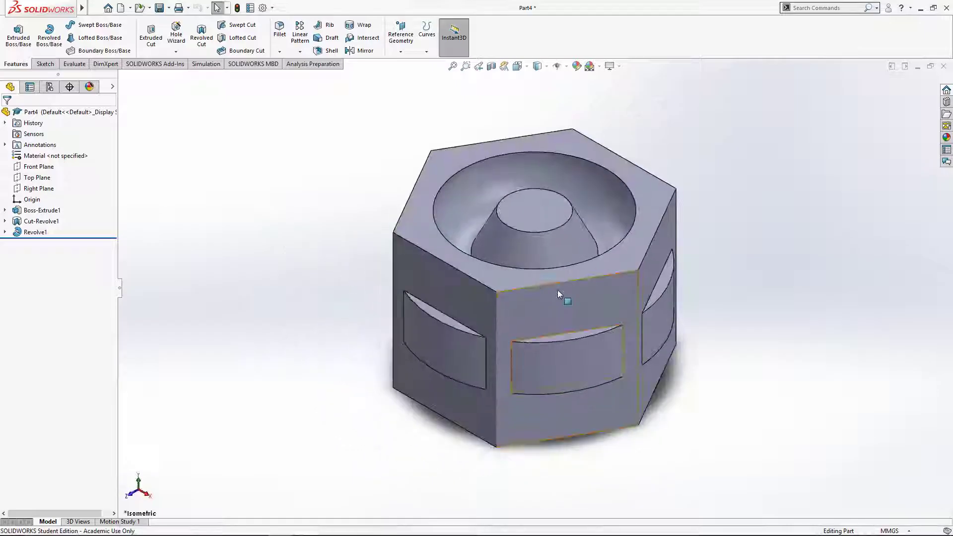
{"action": "key", "text": "alt+Tab"}
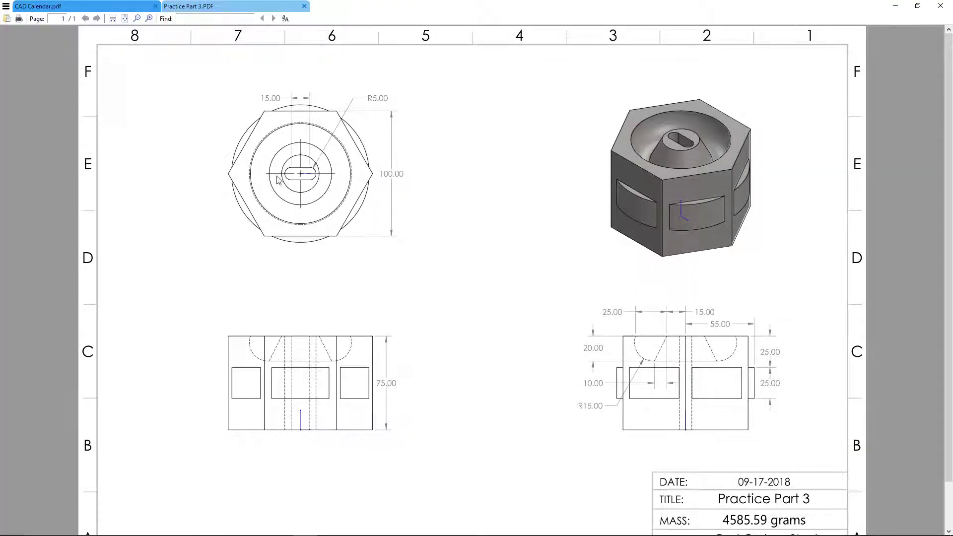
{"action": "scroll", "coordinate": [281, 185], "scroll_direction": "up", "scroll_amount": 1, "text": "ctrl"}
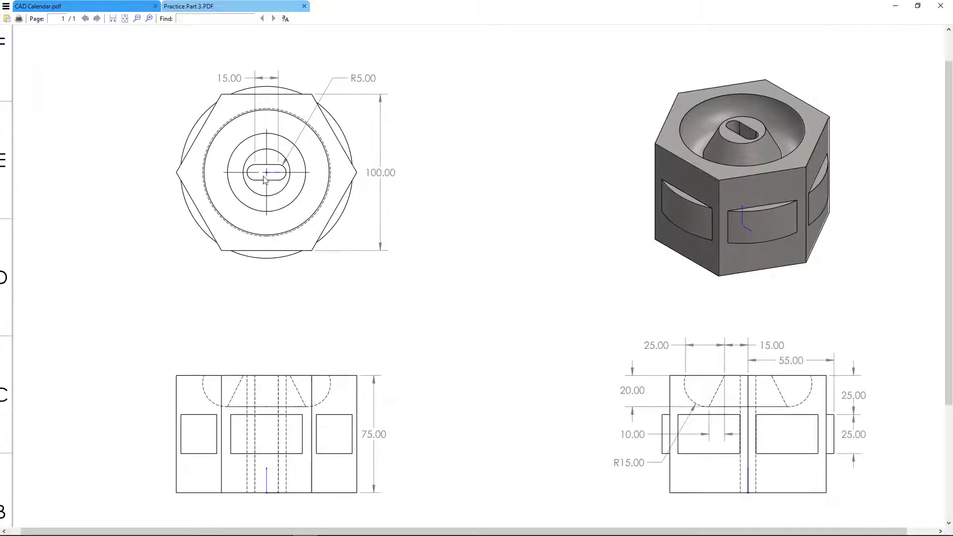
{"action": "middle_click_drag", "start_coordinate": [260, 190], "coordinate": [245, 194]}
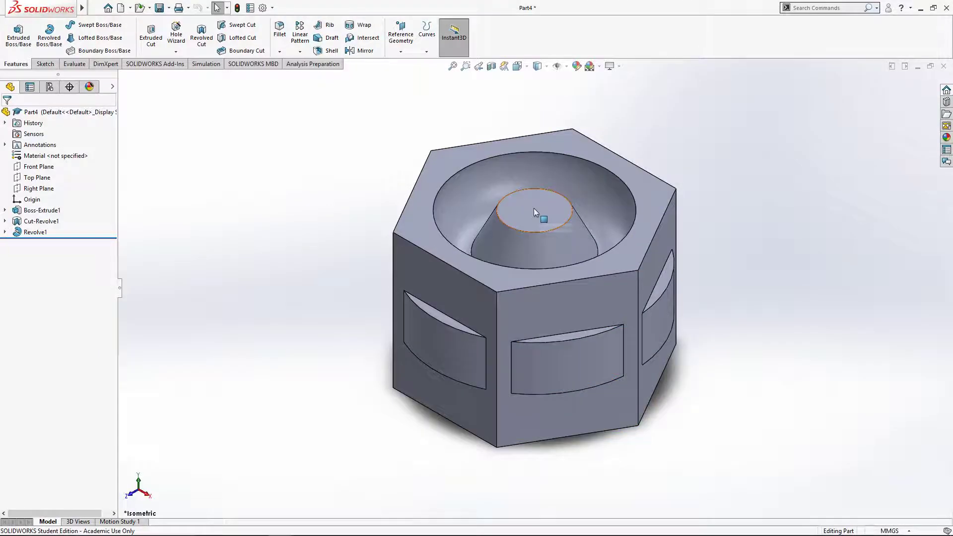
Start a sketch on the flat circular face of the central cone and orient the view square to it.
{"action": "left_click", "coordinate": [43, 64]}
{"action": "left_click", "coordinate": [18, 38]}
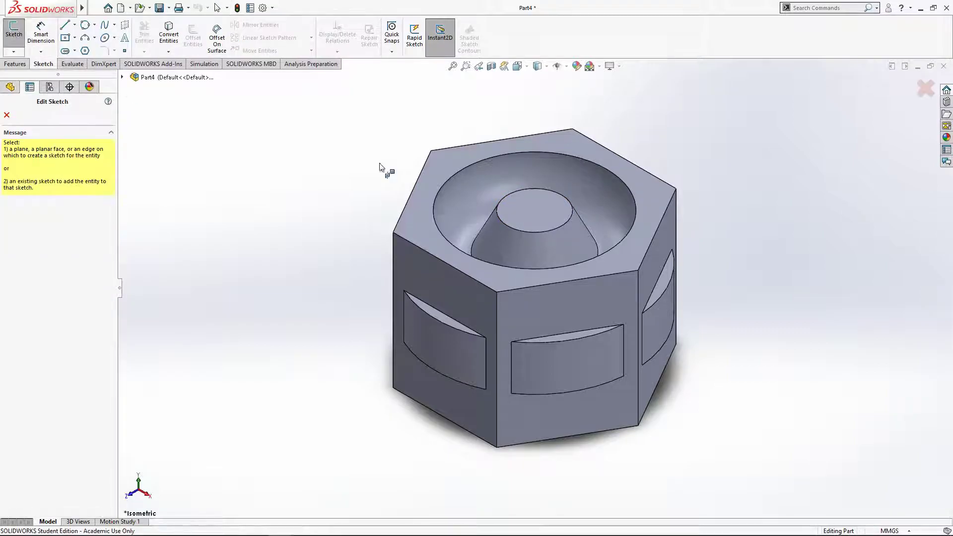
{"action": "left_click", "coordinate": [535, 207]}
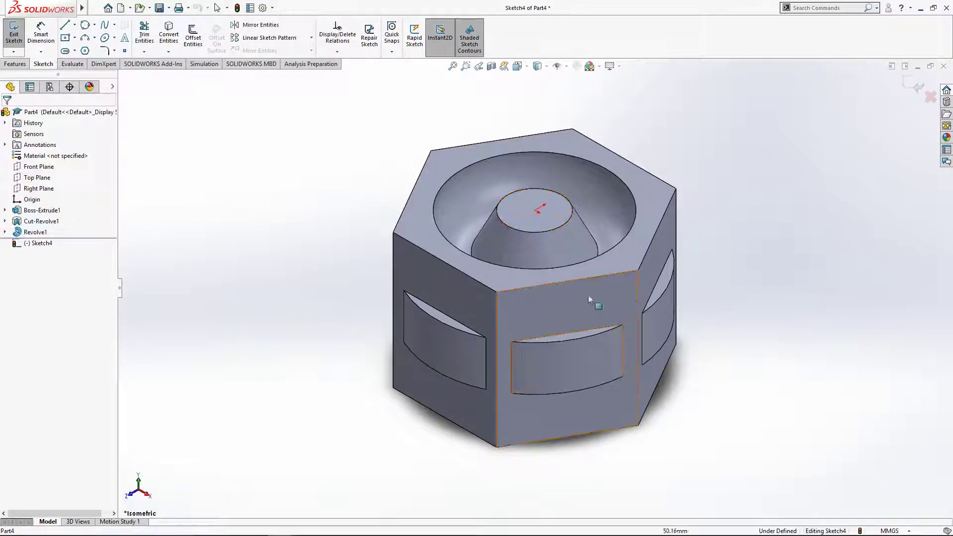
{"action": "key", "text": "space"}
{"action": "left_click", "coordinate": [660, 192]}
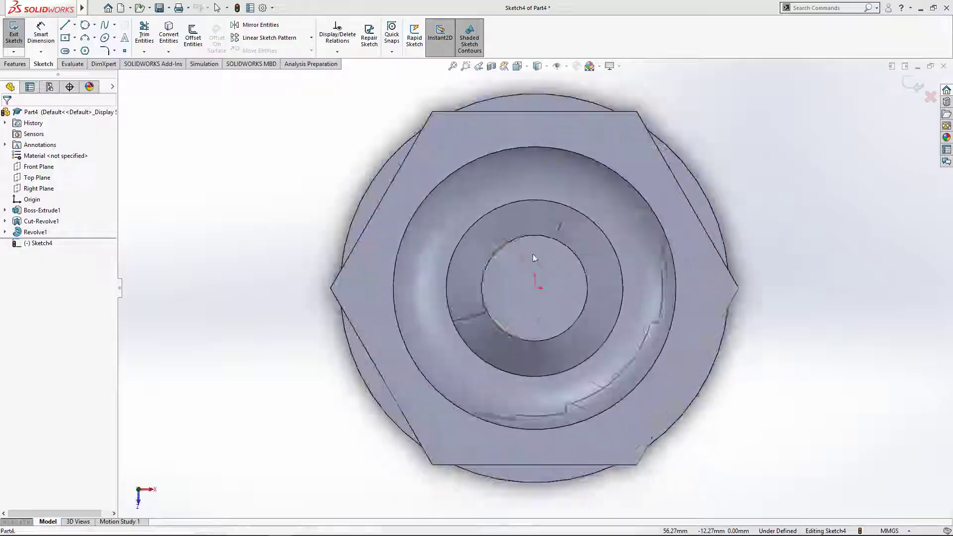
Check the drawing and sketch a horizontal centerpoint straight slot at the origin, about 20 mm between arc centres with about 4 mm end radii.
{"action": "key", "text": "alt+Tab"}
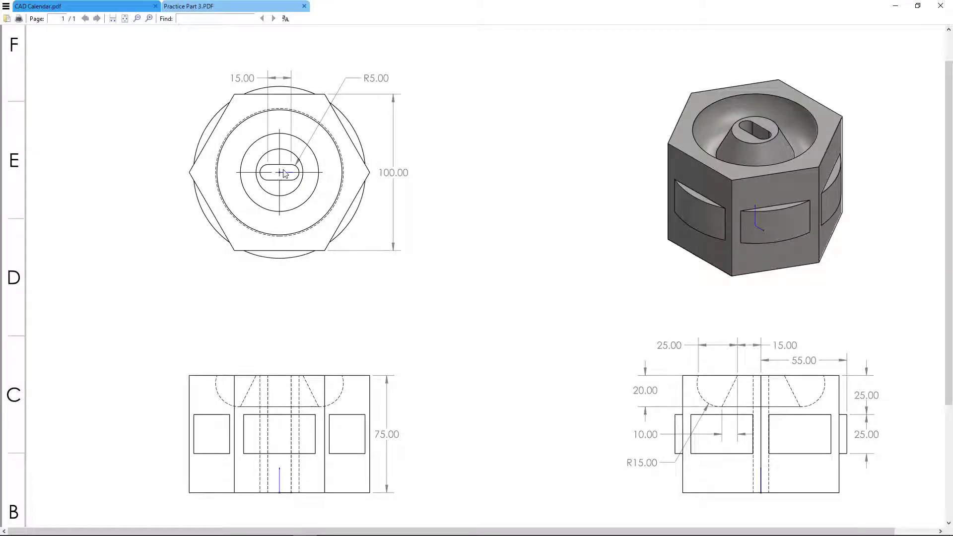
{"action": "key", "text": "alt+Tab"}
{"action": "left_click", "coordinate": [74, 51]}
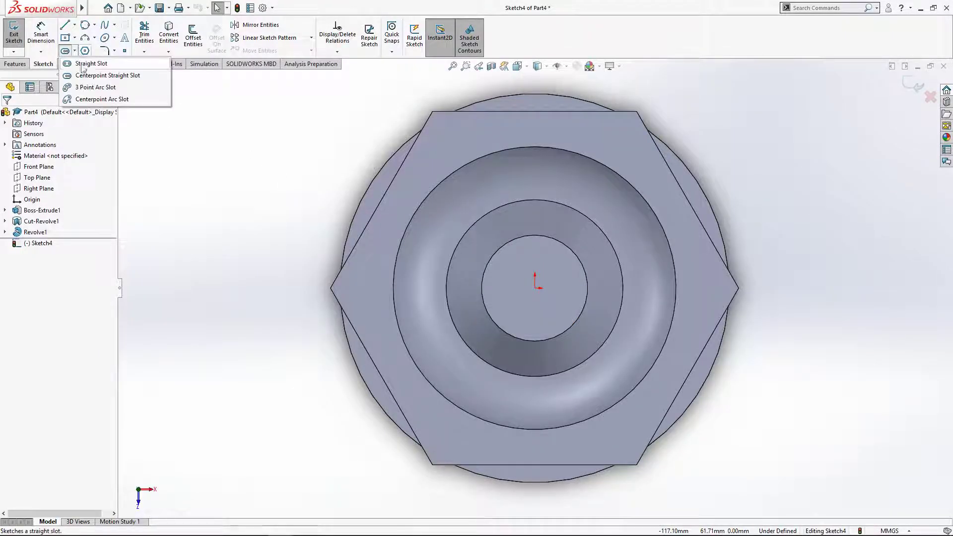
{"action": "left_click", "coordinate": [99, 75]}
{"action": "left_click", "coordinate": [535, 288]}
{"action": "left_click", "coordinate": [571, 289]}
{"action": "left_click", "coordinate": [553, 274]}
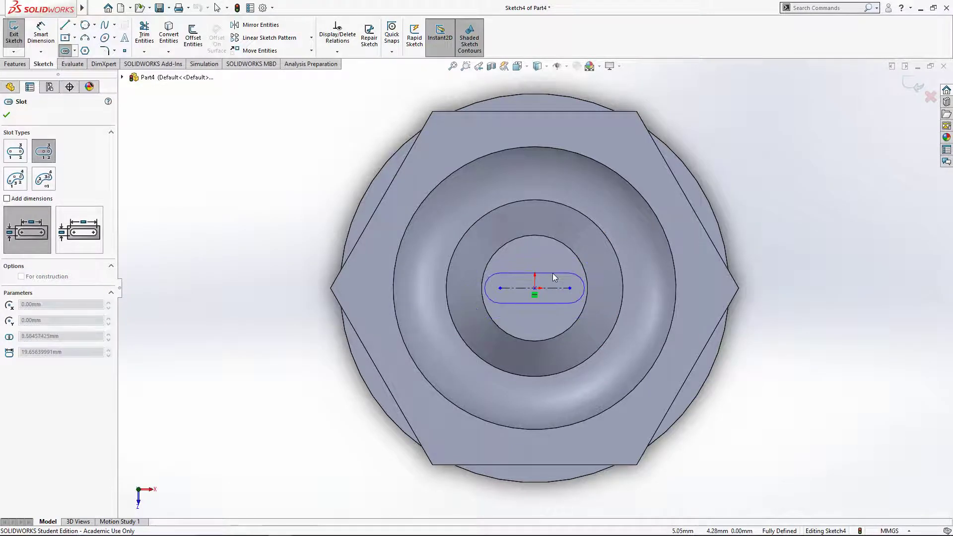
Check the slot dimensions on the drawing and set the distance between the slot's arc centres to 15 mm.
{"action": "key", "text": "alt+Tab"}
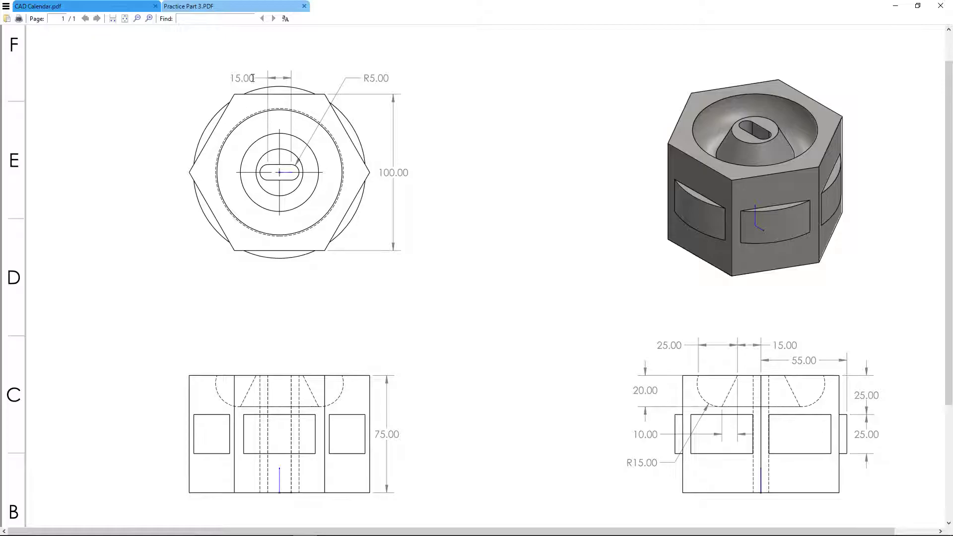
{"action": "key", "text": "alt+Tab"}
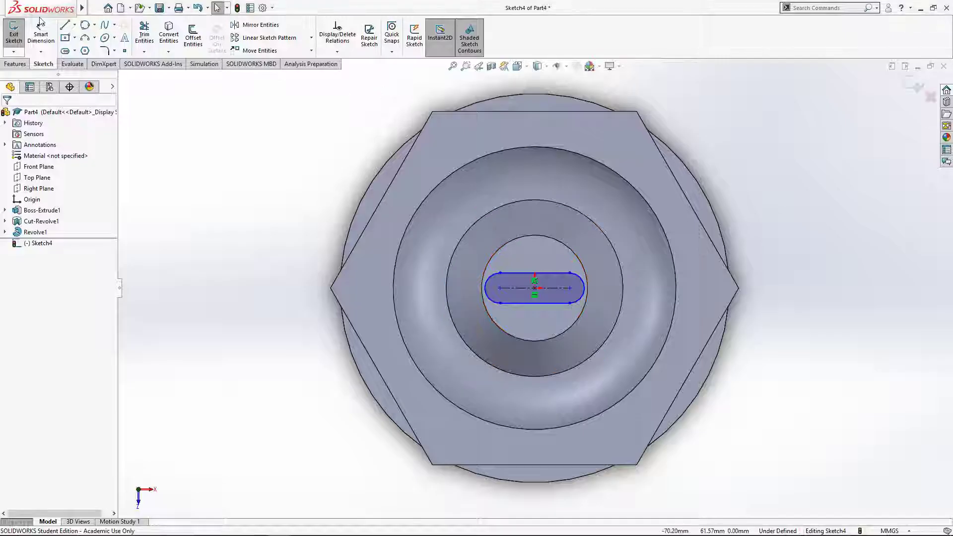
{"action": "left_click", "coordinate": [549, 274]}
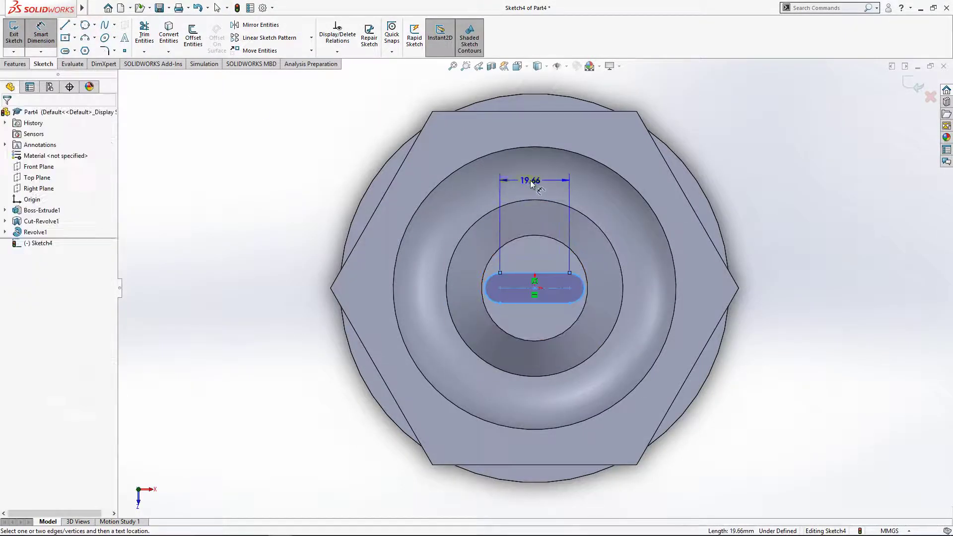
{"action": "left_click", "coordinate": [530, 181]}
{"action": "type", "text": "15"}
{"action": "key", "text": "Return"}
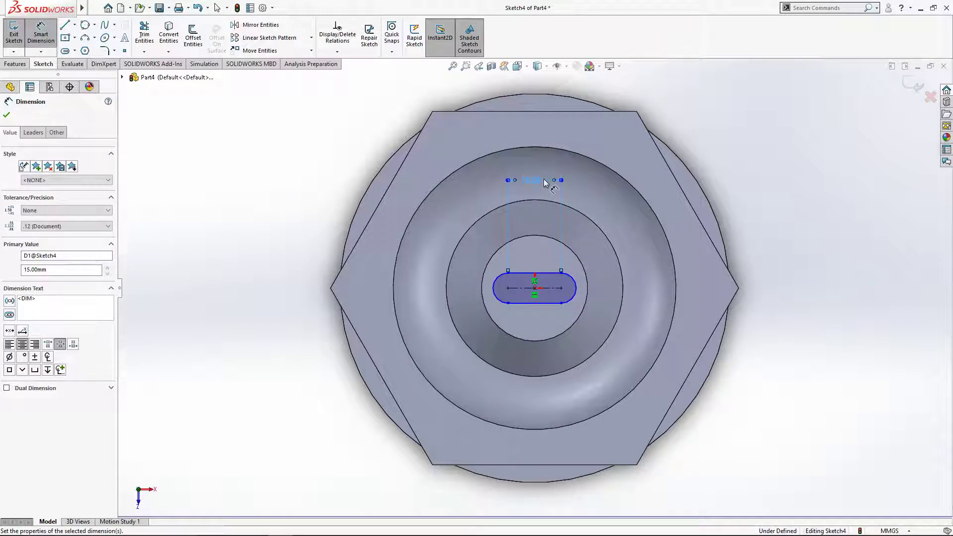
Dimension the slot's end arc with a 5 mm radius.
{"action": "left_click", "coordinate": [575, 292]}
{"action": "left_click", "coordinate": [637, 236]}
{"action": "type", "text": "5"}
{"action": "key", "text": "Return"}
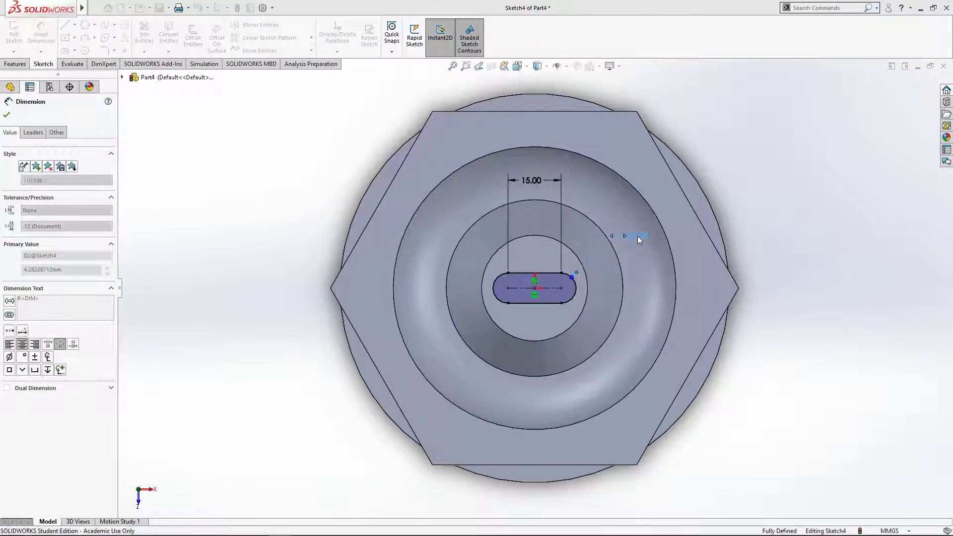
{"action": "key", "text": "Escape"}
Extrude-cut the slot sketch downward with the Through All end condition.
{"action": "left_click", "coordinate": [18, 65]}
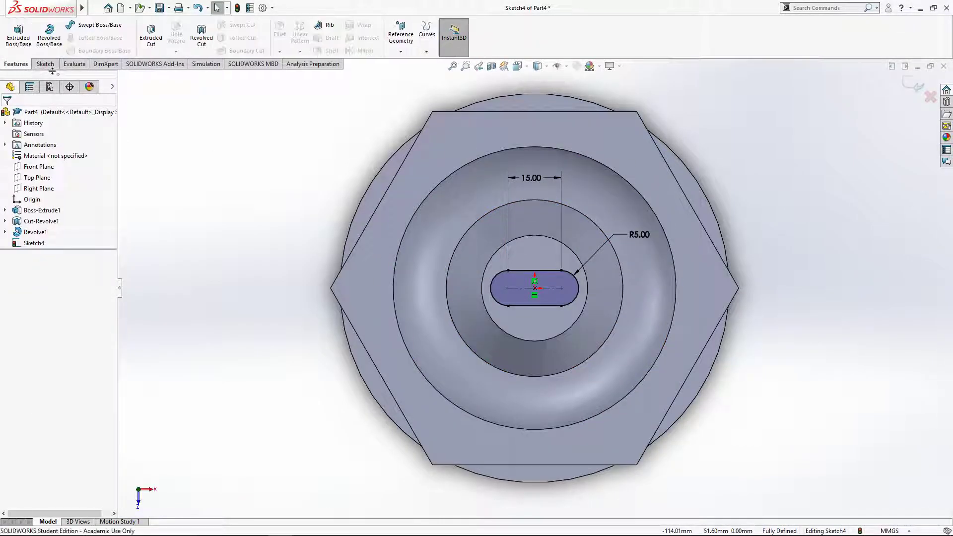
{"action": "left_click", "coordinate": [145, 48]}
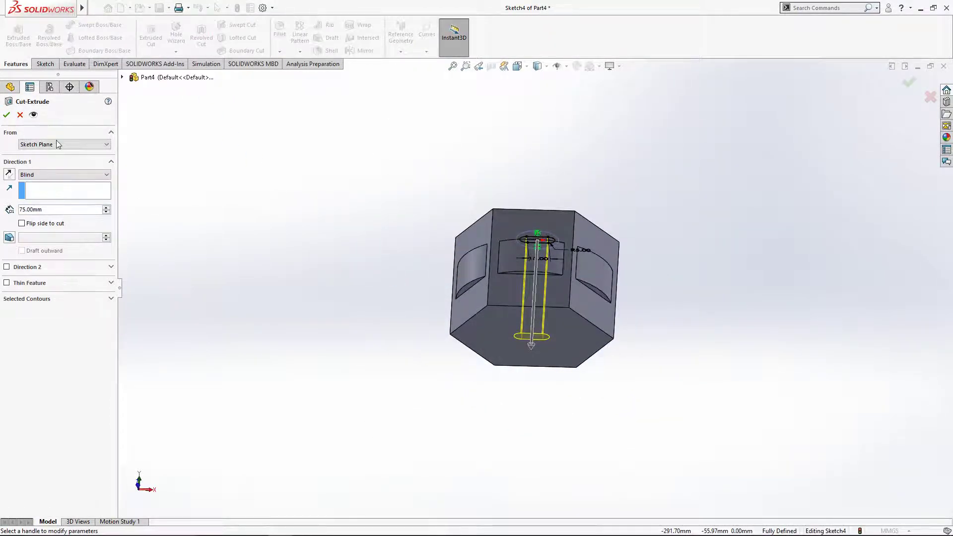
{"action": "left_click", "coordinate": [75, 174]}
{"action": "left_click", "coordinate": [72, 183]}
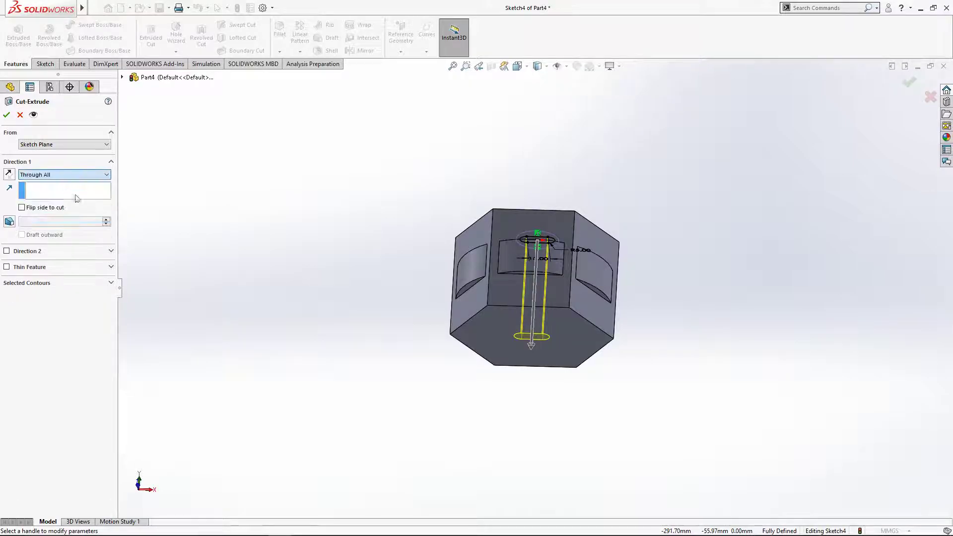
{"action": "left_click", "coordinate": [7, 114]}
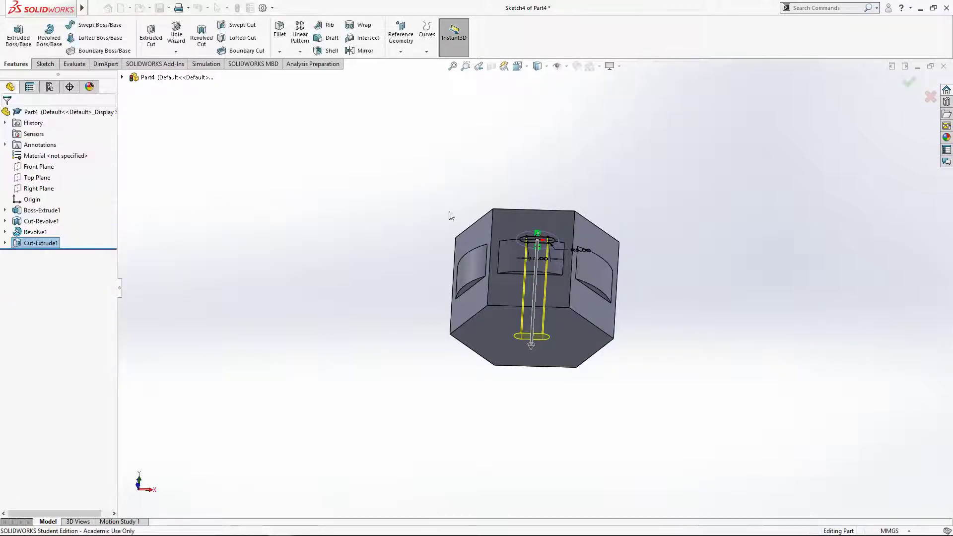
Inspect the cut part in the isometric view and fit the whole drawing sheet to check its title block.
{"action": "mouse_move", "coordinate": [551, 276]}
{"action": "middle_mouse_down"}
{"action": "mouse_move", "coordinate": [517, 294]}
{"action": "mouse_move", "coordinate": [546, 317]}
{"action": "mouse_move", "coordinate": [554, 288]}
{"action": "middle_mouse_up"}
{"action": "key", "text": "Escape"}
{"action": "key", "text": "space"}
{"action": "left_click", "coordinate": [648, 164]}
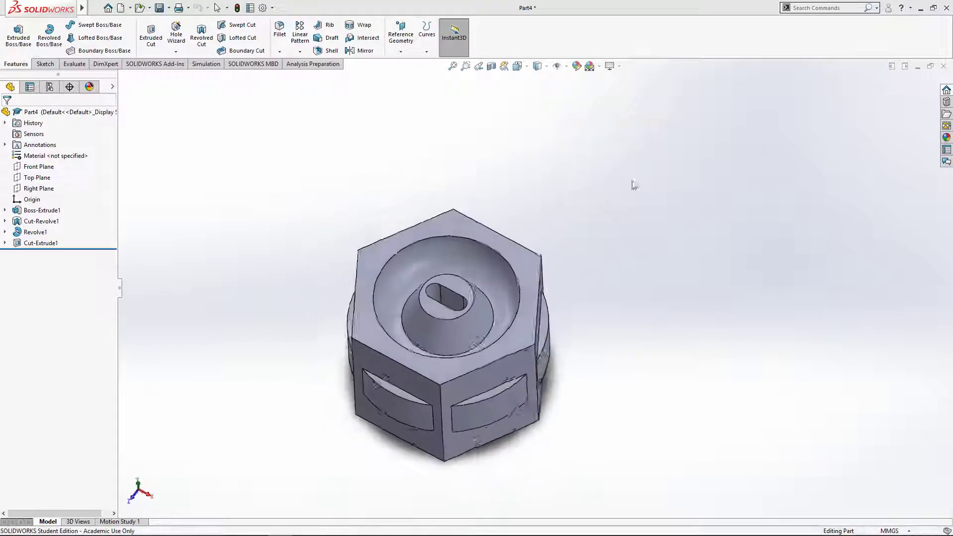
{"action": "key", "text": "alt+Tab"}
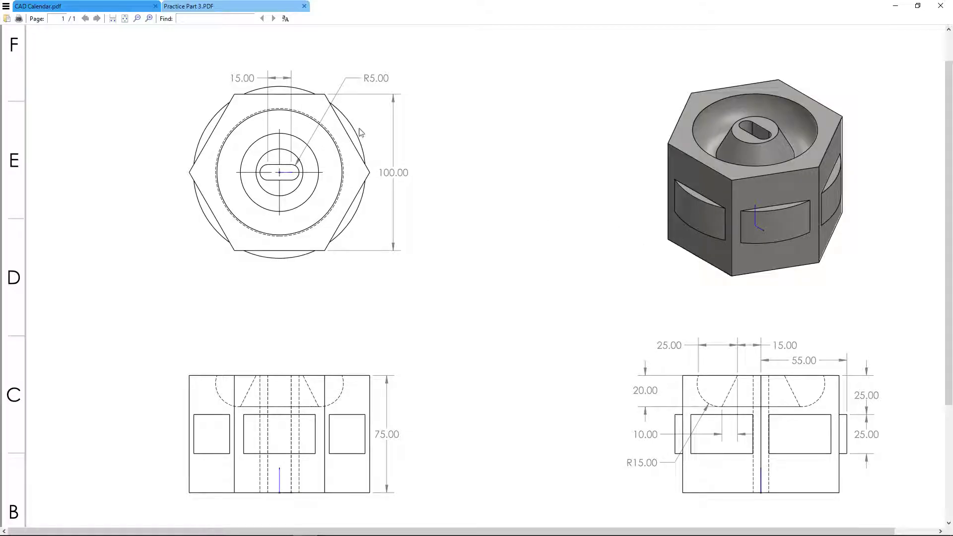
{"action": "left_click", "coordinate": [125, 20]}
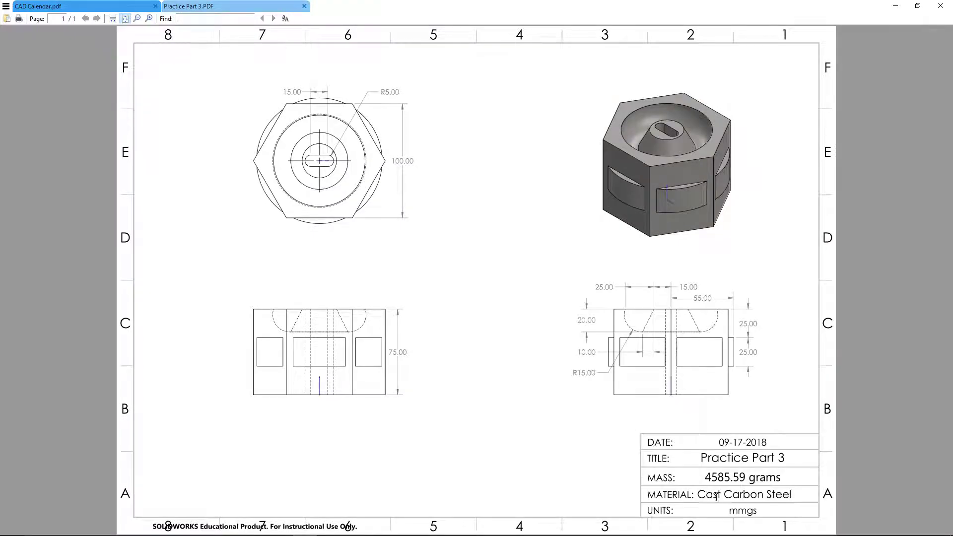
Switch back to SOLIDWORKS and assign Cast Carbon Steel from the Steel material library to the part.
{"action": "key", "text": "alt+Tab"}
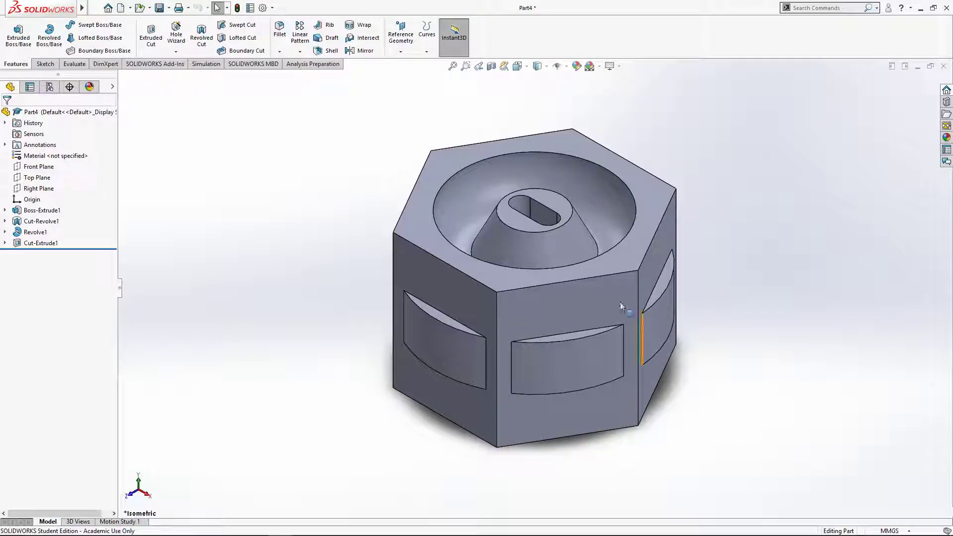
{"action": "right_click", "coordinate": [20, 157]}
{"action": "left_click", "coordinate": [46, 167]}
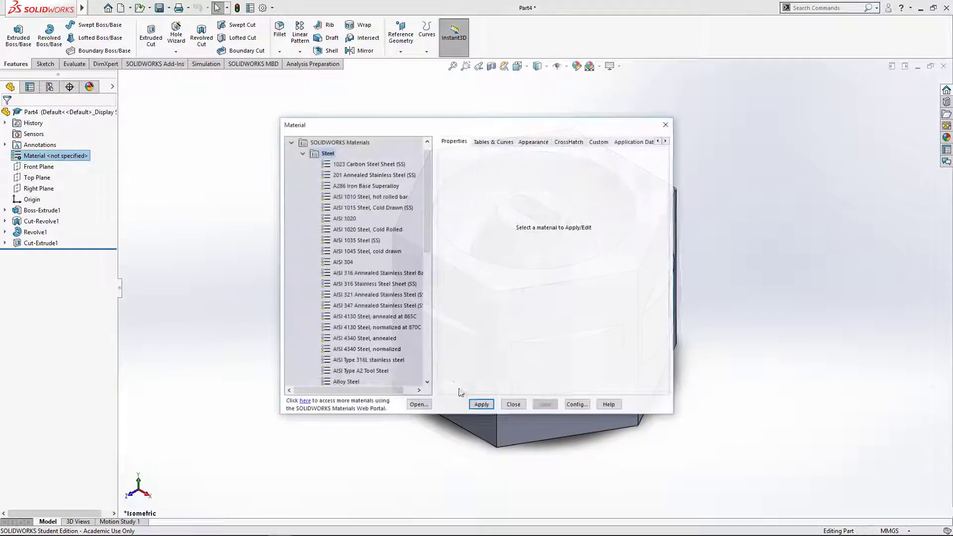
{"action": "scroll", "coordinate": [364, 227], "scroll_direction": "down", "scroll_amount": 3}
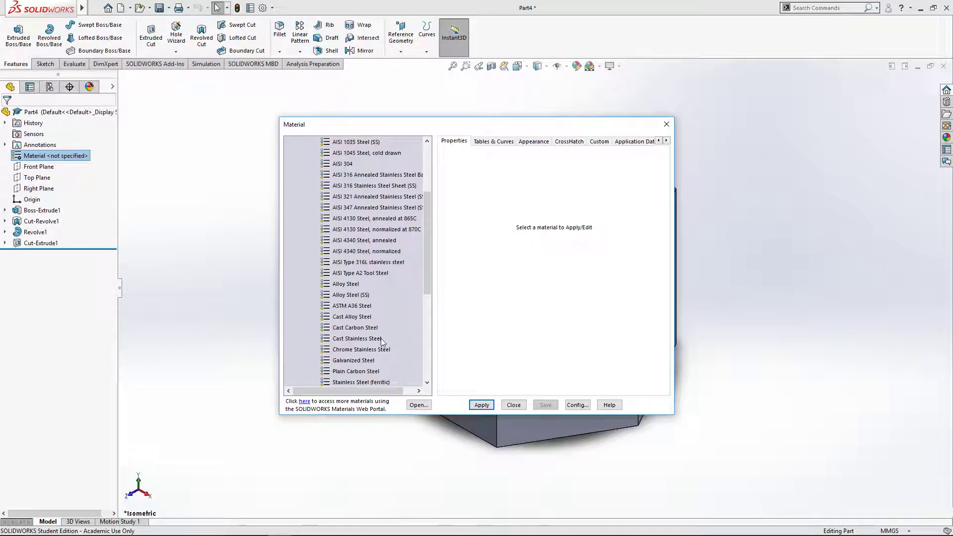
{"action": "left_click", "coordinate": [356, 328]}
{"action": "left_click", "coordinate": [490, 406]}
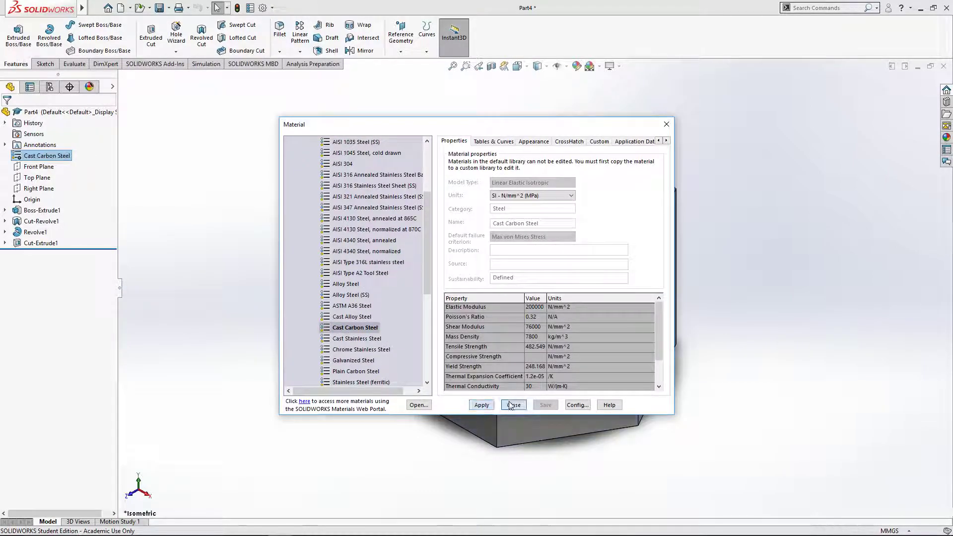
{"action": "left_click", "coordinate": [514, 405]}
Check the mass specified in the drawing's title block against the part's calculated mass properties, then minimize the results.
{"action": "key", "text": "alt+Tab"}
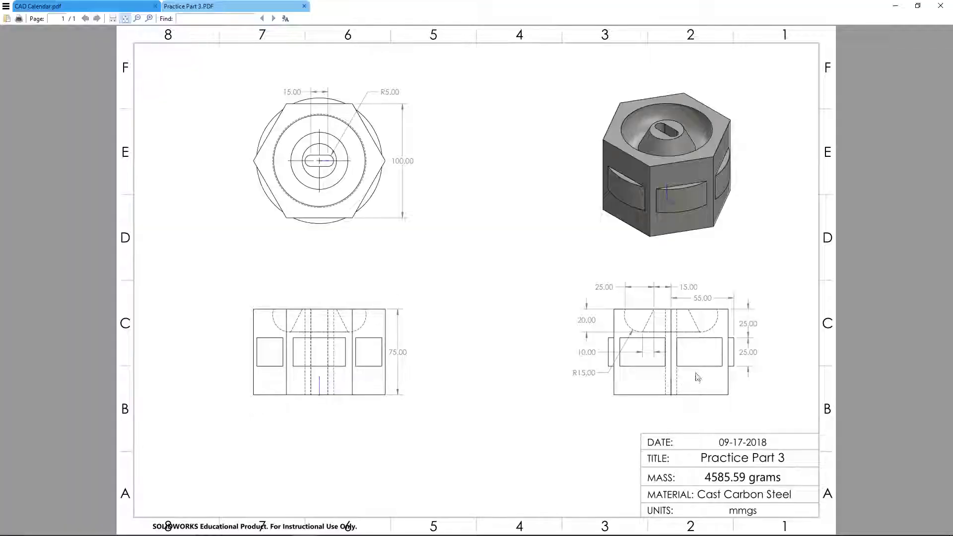
{"action": "double_click", "coordinate": [711, 480]}
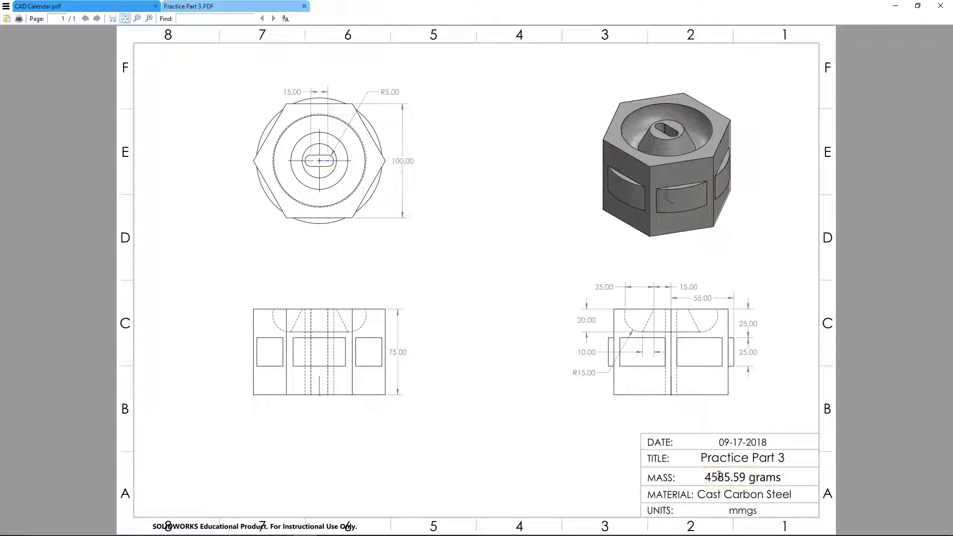
{"action": "key", "text": "alt+Tab"}
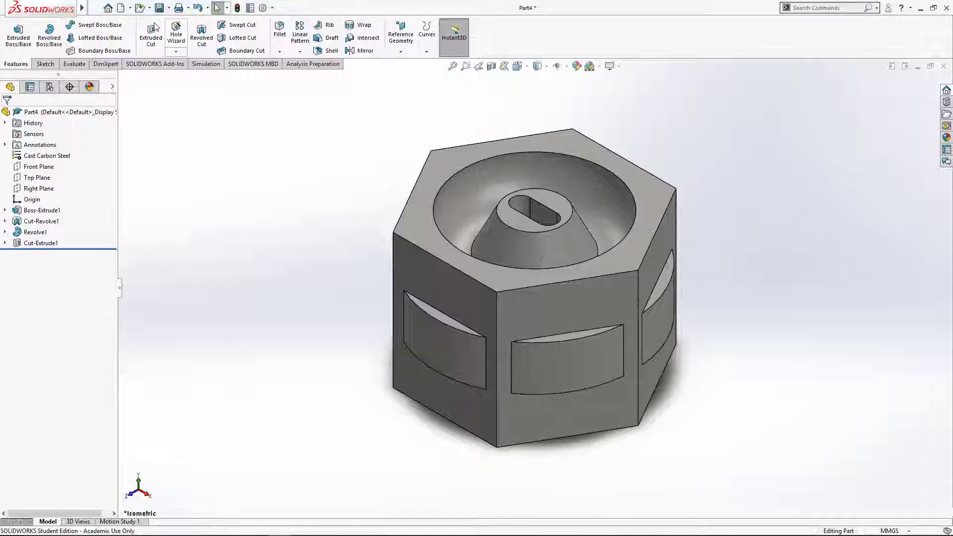
{"action": "left_click", "coordinate": [72, 63]}
{"action": "left_click", "coordinate": [69, 36]}
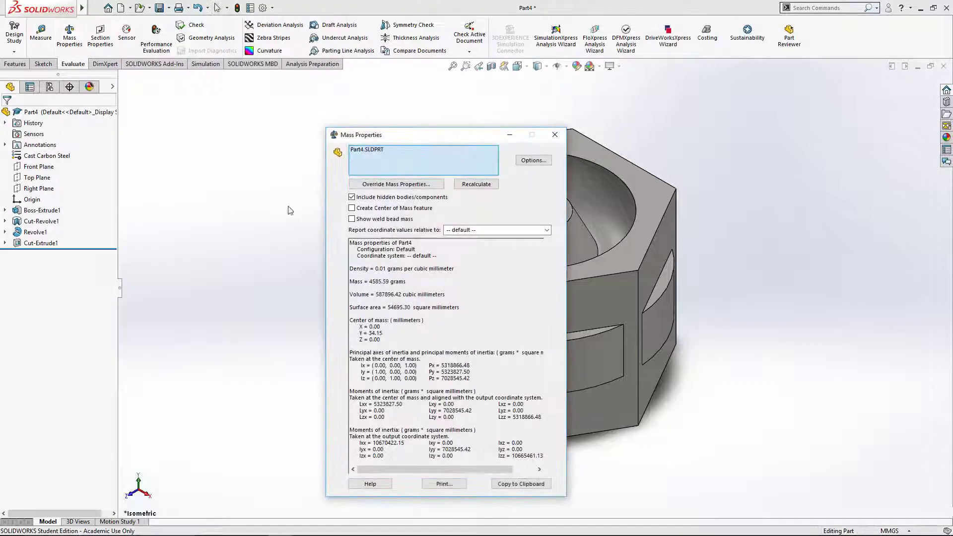
{"action": "left_click_drag", "start_coordinate": [416, 142], "coordinate": [231, 111]}
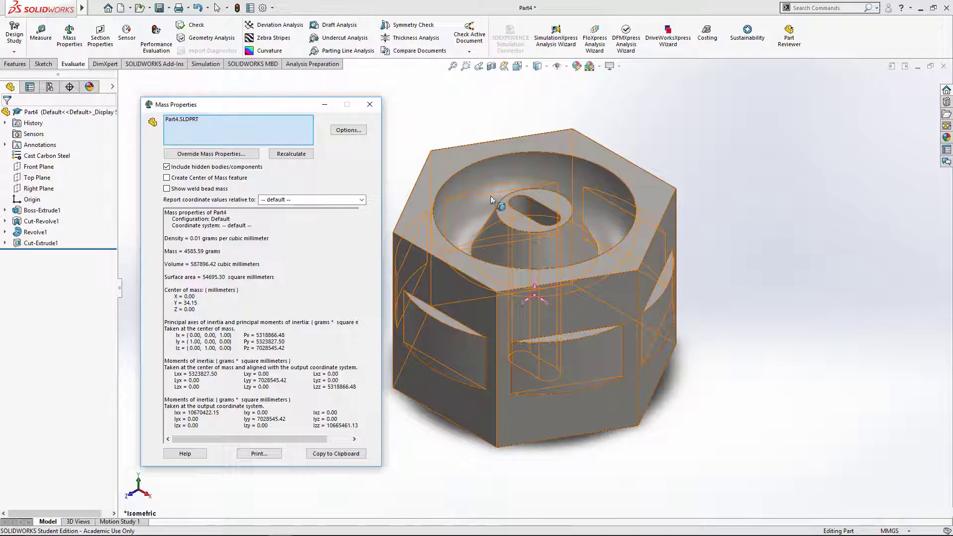
{"action": "left_click", "coordinate": [323, 105]}
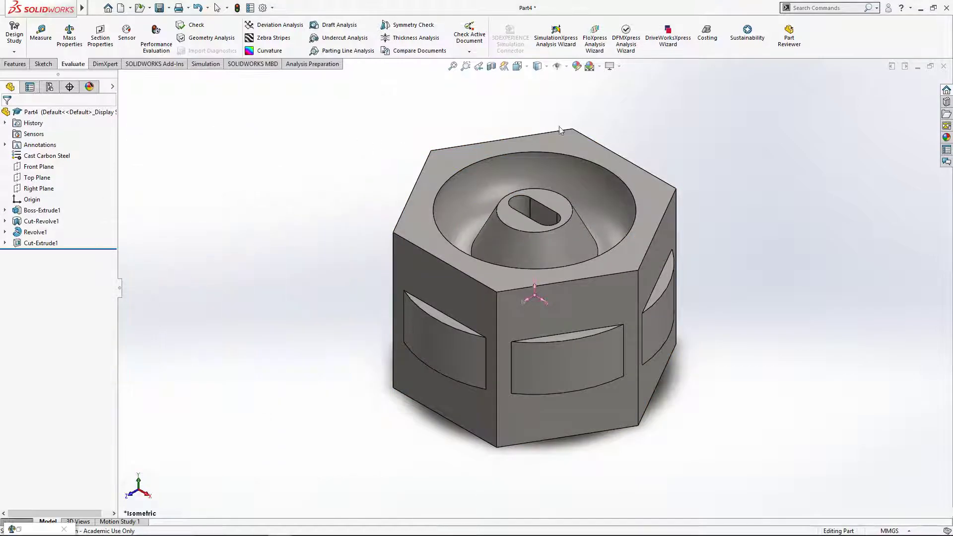
Inspect the finished part from another angle and return it to the isometric view.
{"action": "middle_click_drag", "start_coordinate": [413, 301], "coordinate": [383, 433]}
{"action": "key", "text": "space"}
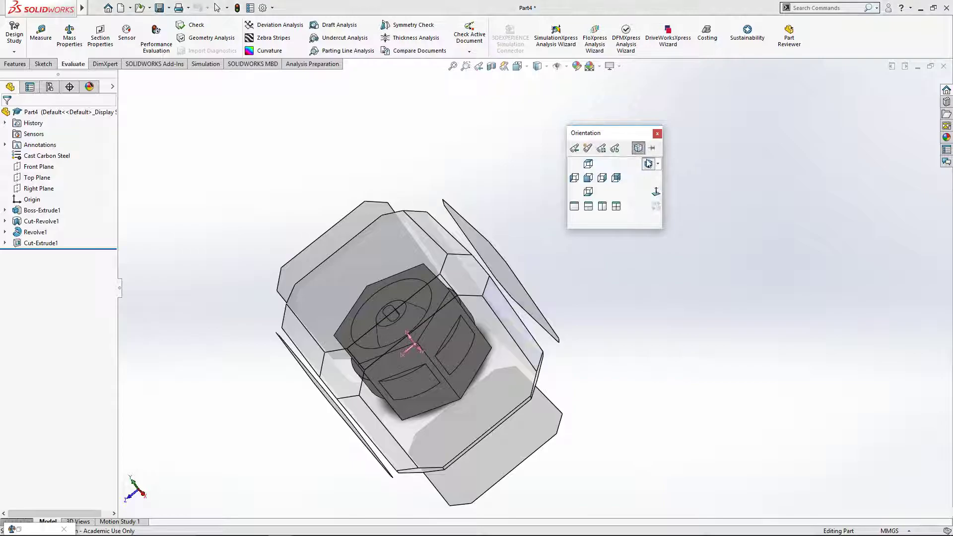
{"action": "left_click", "coordinate": [648, 164]}
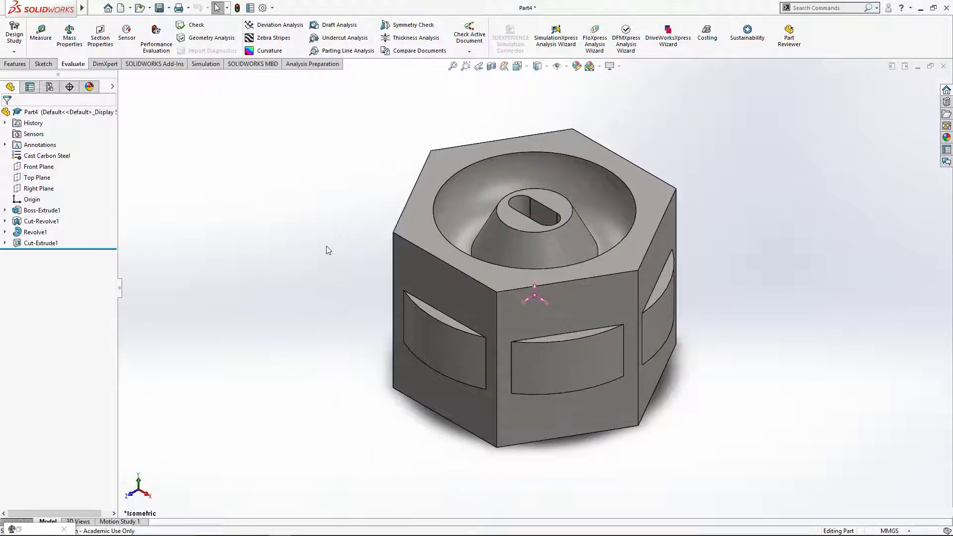